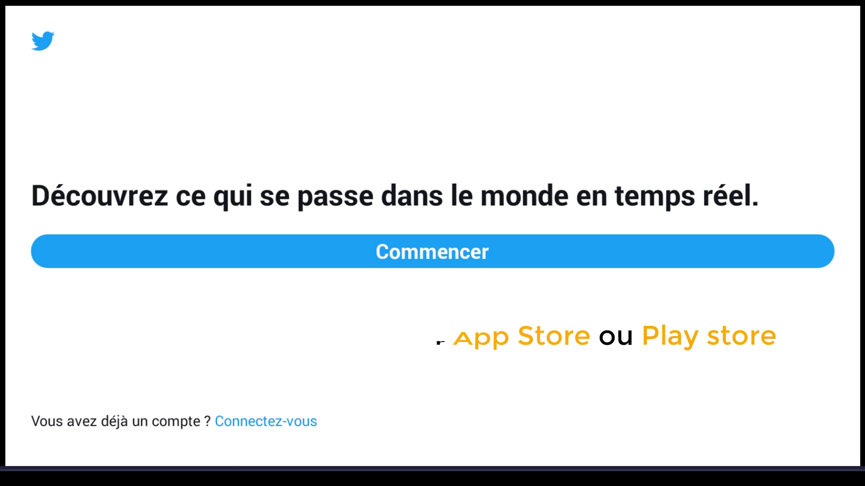
Start a new account named willgo and enter the account's phone number.
left_click(420, 247)
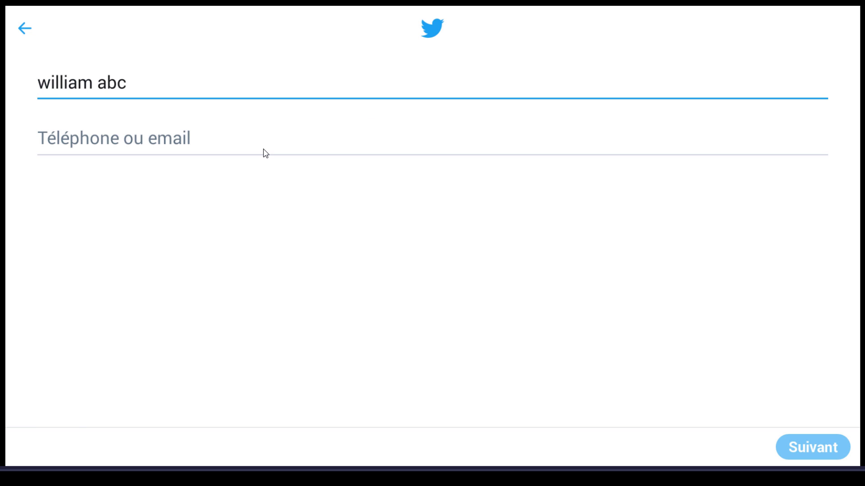
left_click(186, 92)
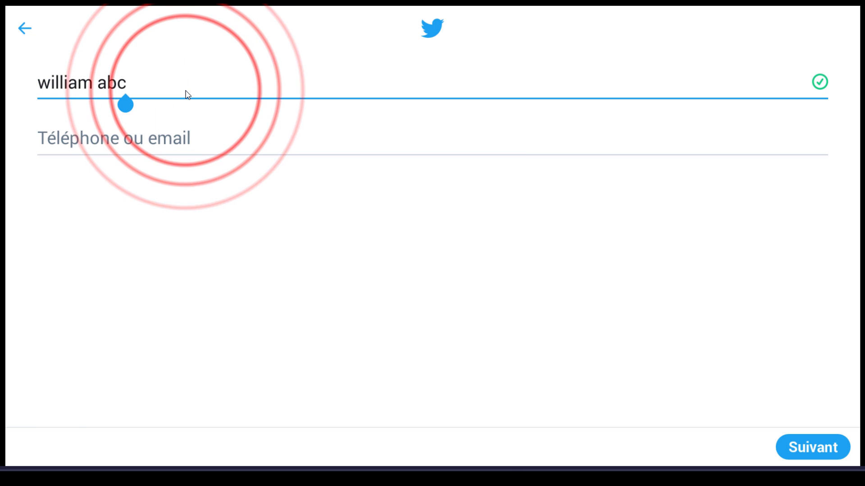
key("BackSpace")
key("BackSpace")
key("BackSpace")
key("BackSpace")
key("BackSpace")
key("BackSpace")
key("BackSpace")
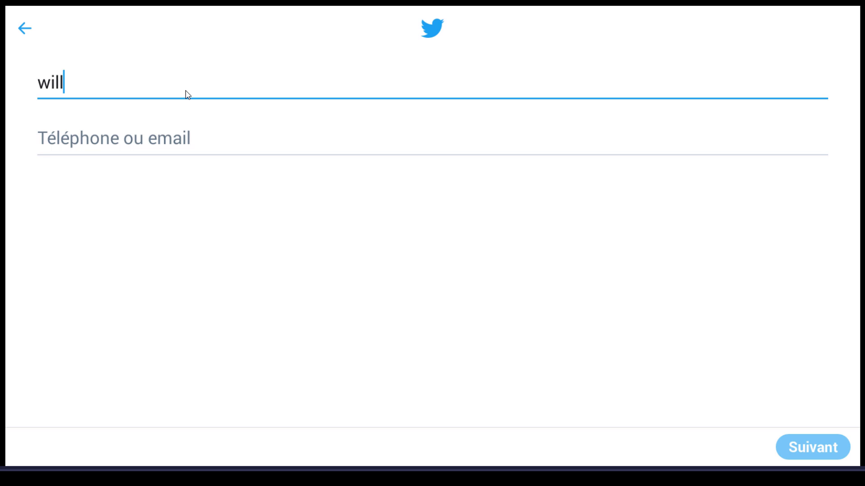
type("go")
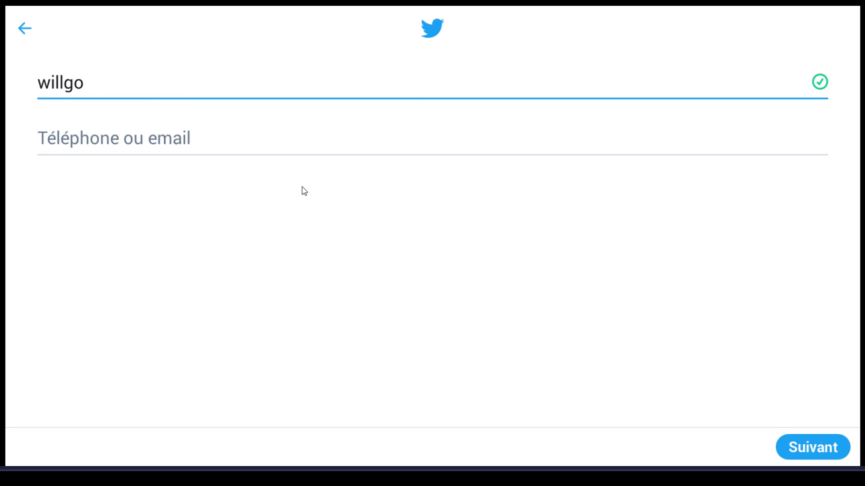
left_click(306, 144)
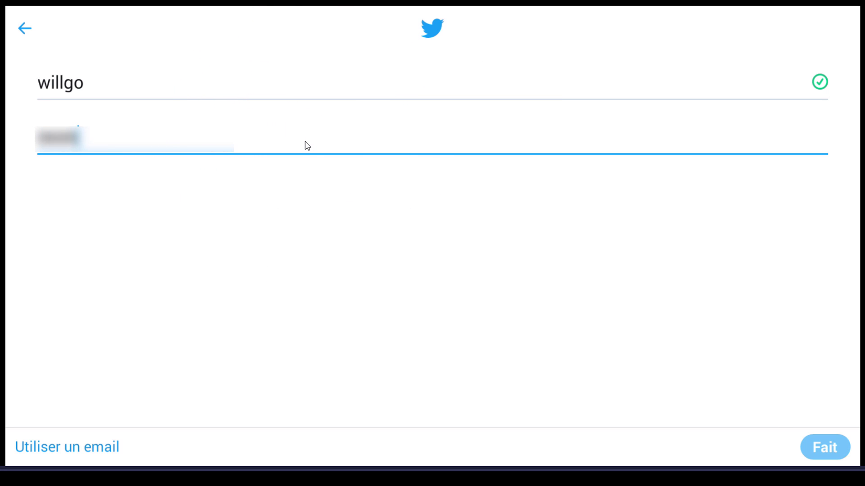
type("5678")
left_click(201, 139)
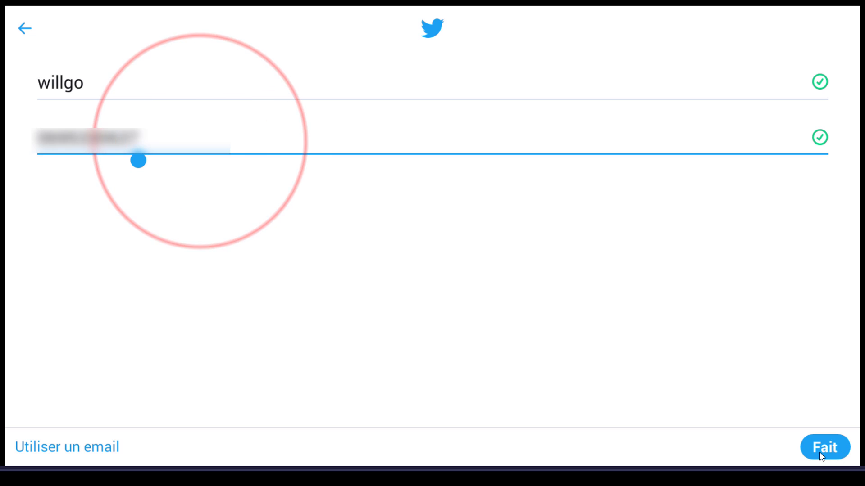
left_click(822, 448)
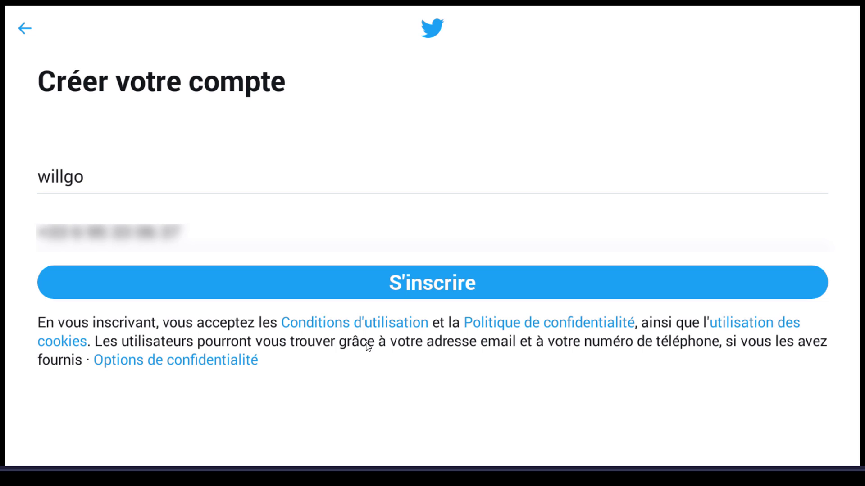
Submit the sign-up, accept the verification SMS and enter the received code.
left_click(420, 283)
left_click(545, 293)
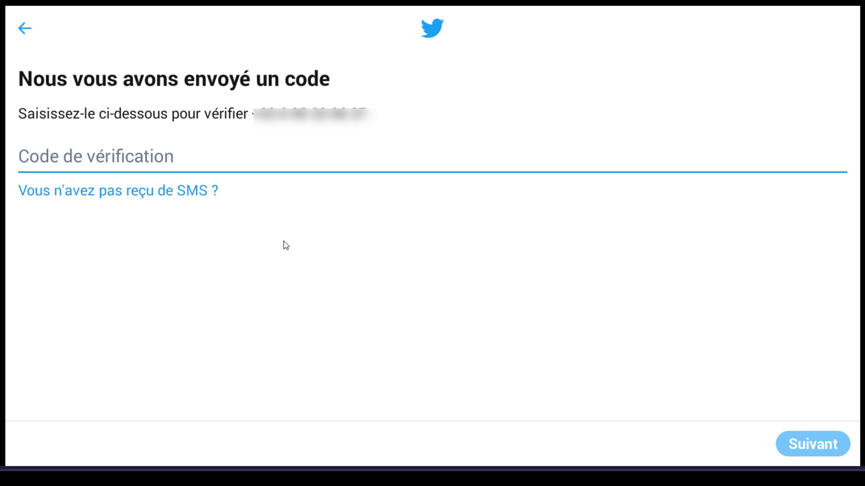
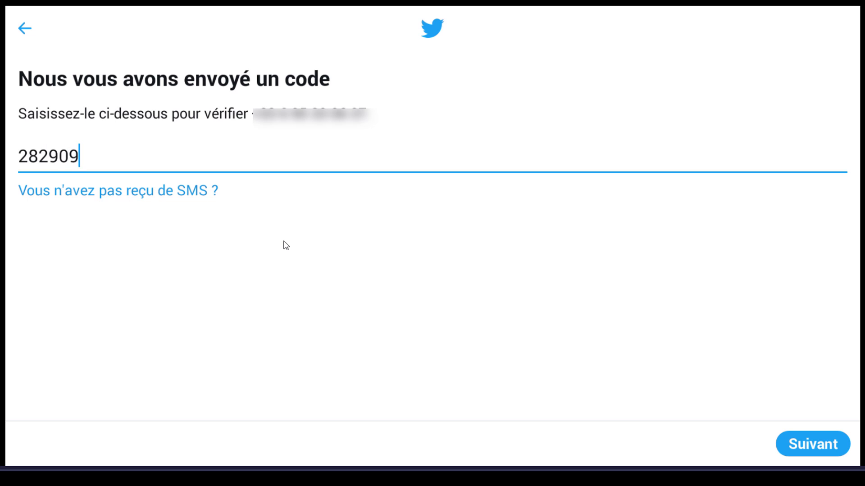
Submit the verification code and set a password of at least 6 characters.
left_click(796, 453)
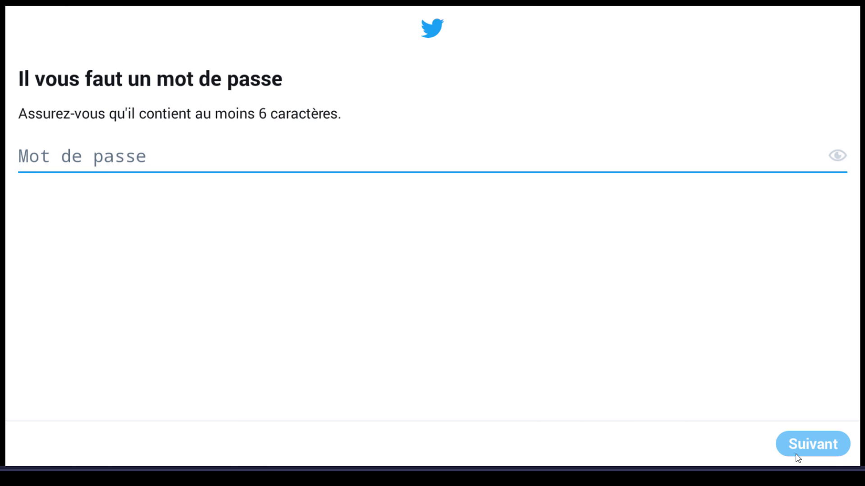
left_click(270, 158)
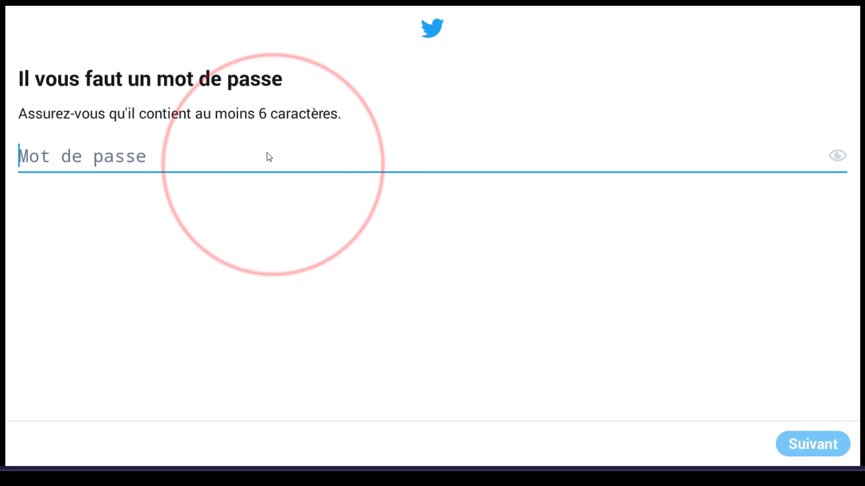
type("**********")
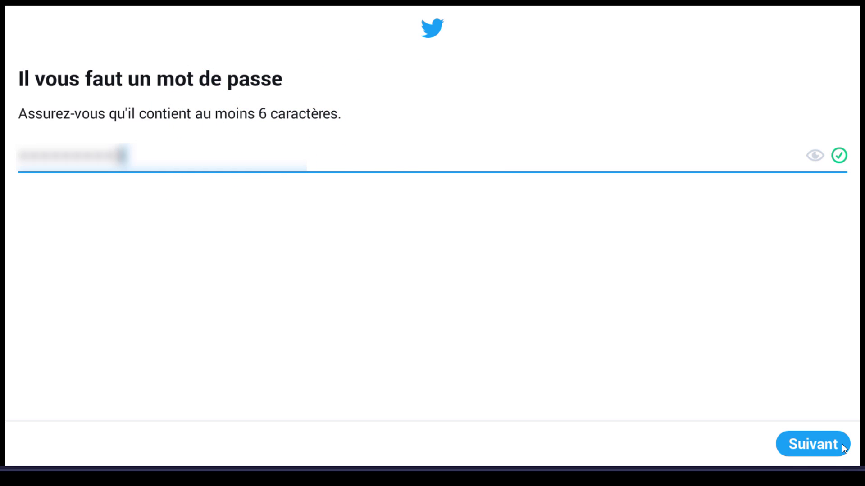
left_click(842, 444)
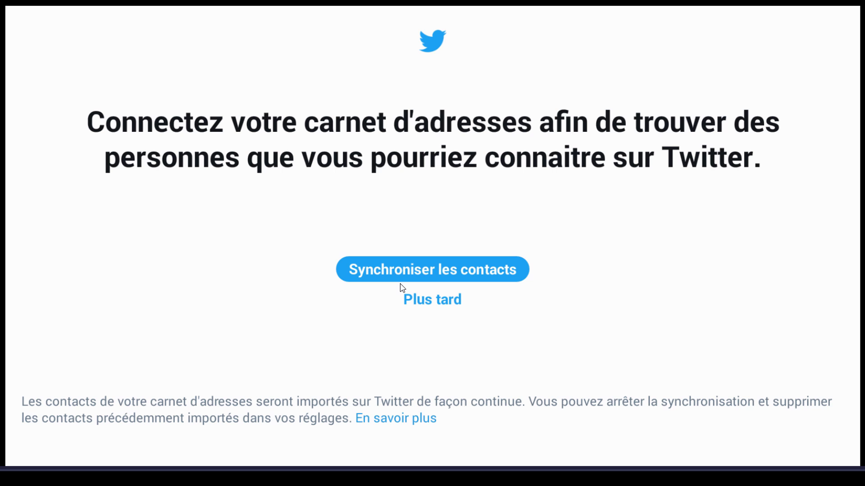
Skip contact syncing, browse the Suggestions d'abonnements list, and skip following for now.
left_click(440, 302)
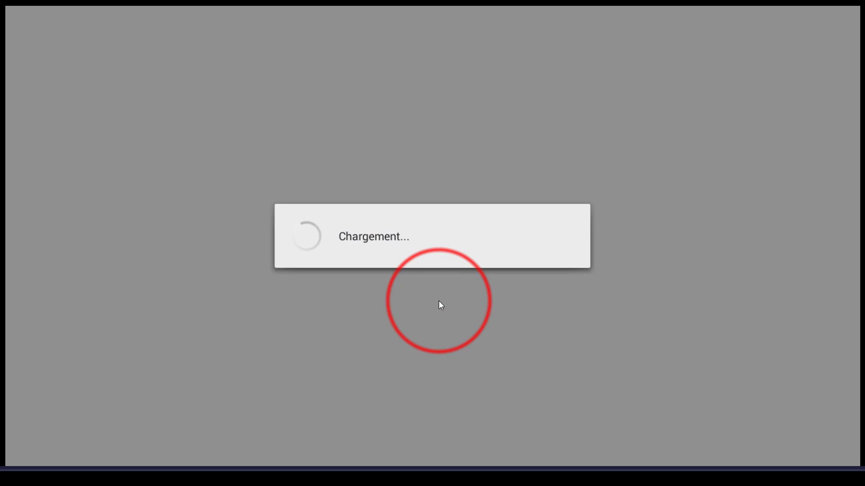
left_click(832, 145)
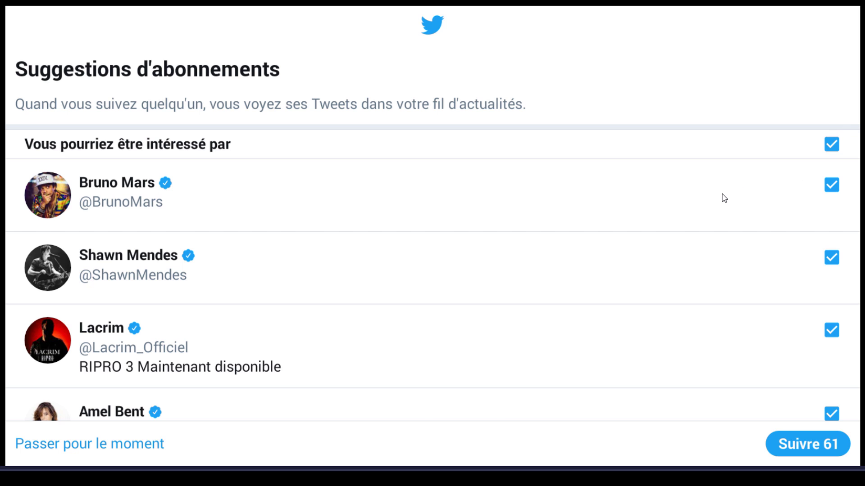
scroll(724, 198, "down", 8)
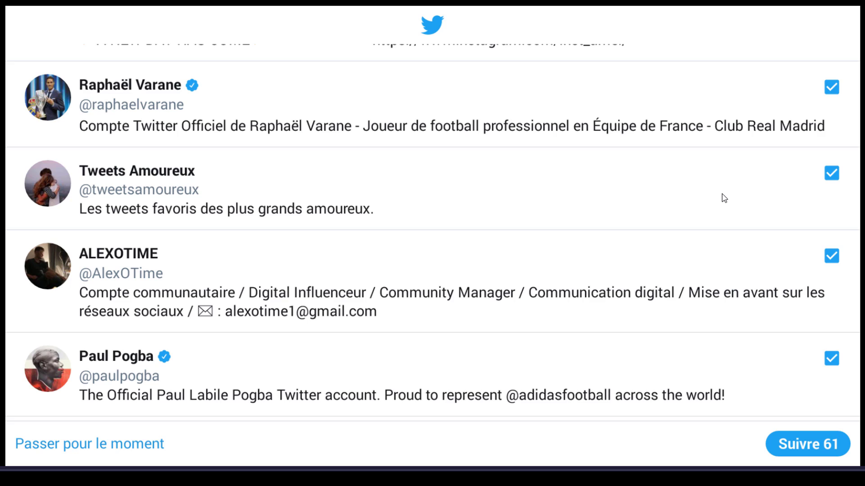
scroll(720, 201, "down", 15)
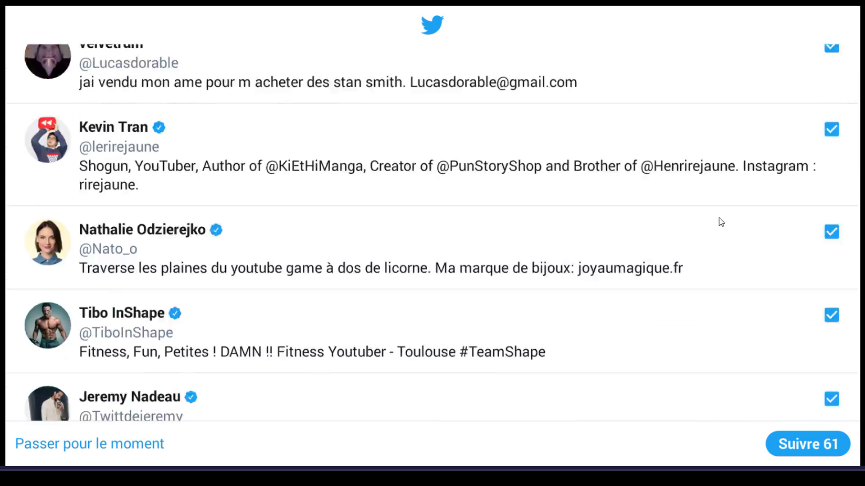
scroll(721, 222, "down", 15)
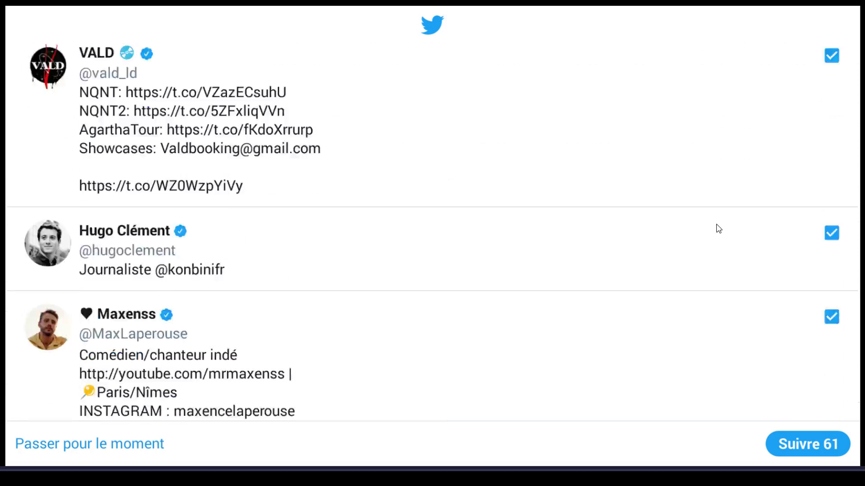
scroll(718, 228, "down", 15)
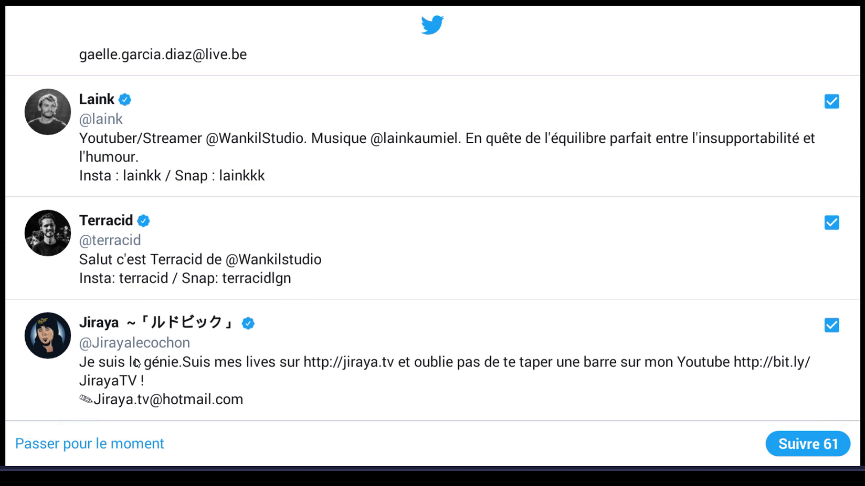
left_click(117, 446)
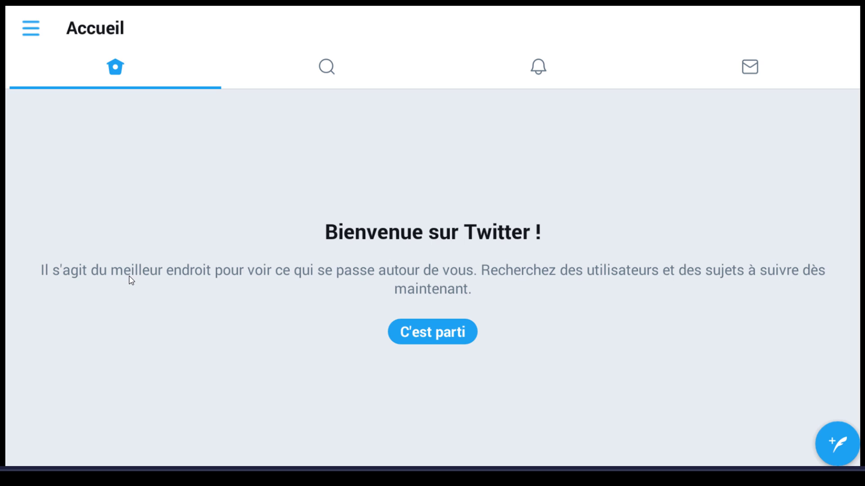
Dismiss the welcome message and open the willgo profile from the side panel to review it.
left_click(429, 332)
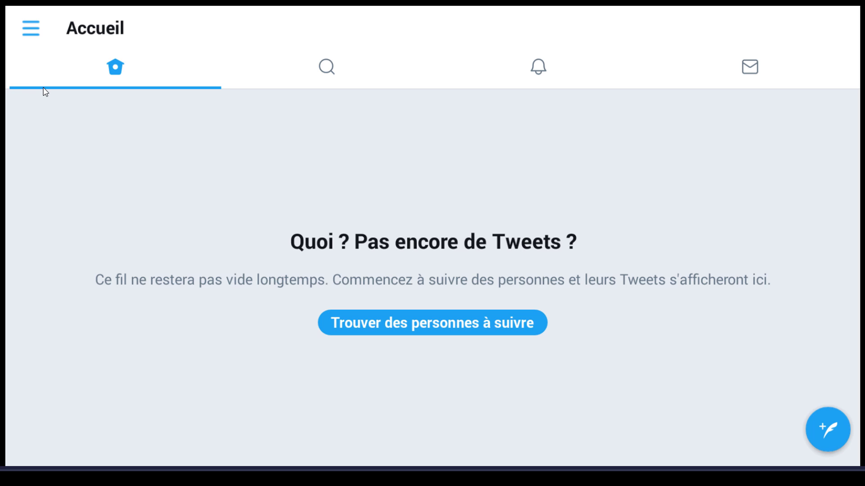
left_click(31, 25)
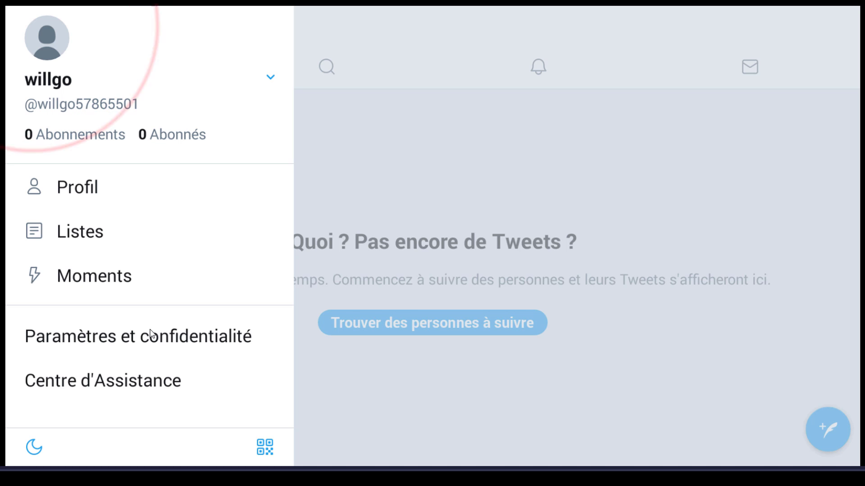
left_click(51, 39)
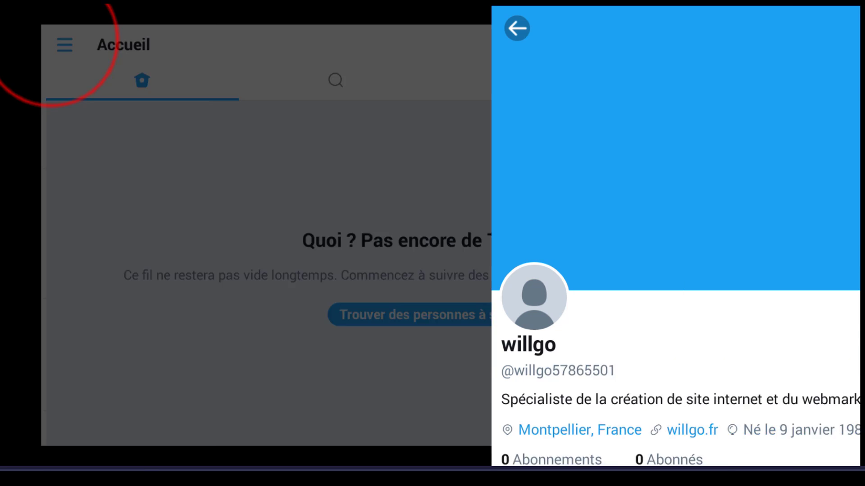
scroll(128, 351, "down", 3)
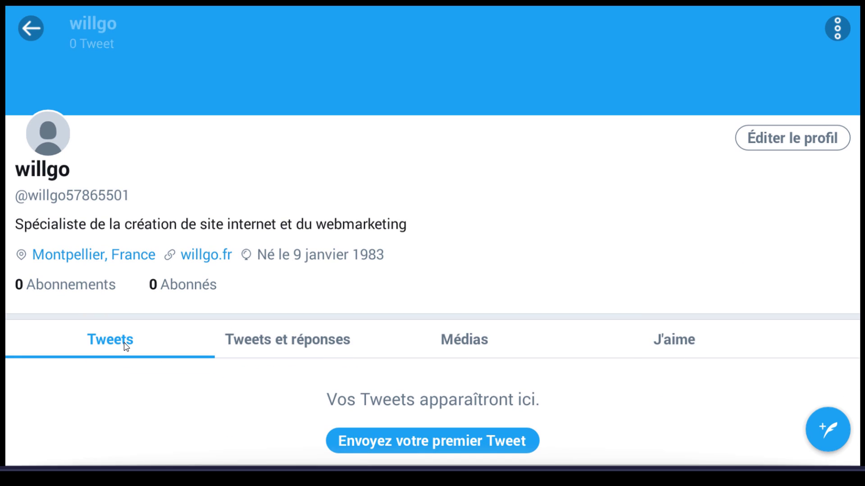
Open Éditer le profil and look through the name, bio, location, website and birth date fields.
left_click(790, 139)
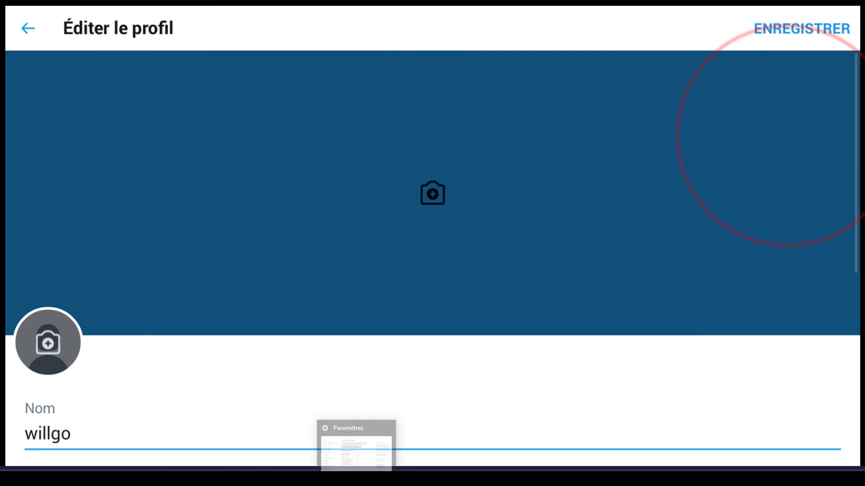
scroll(171, 288, "down", 3)
scroll(171, 288, "down", 2)
scroll(141, 179, "up", 5)
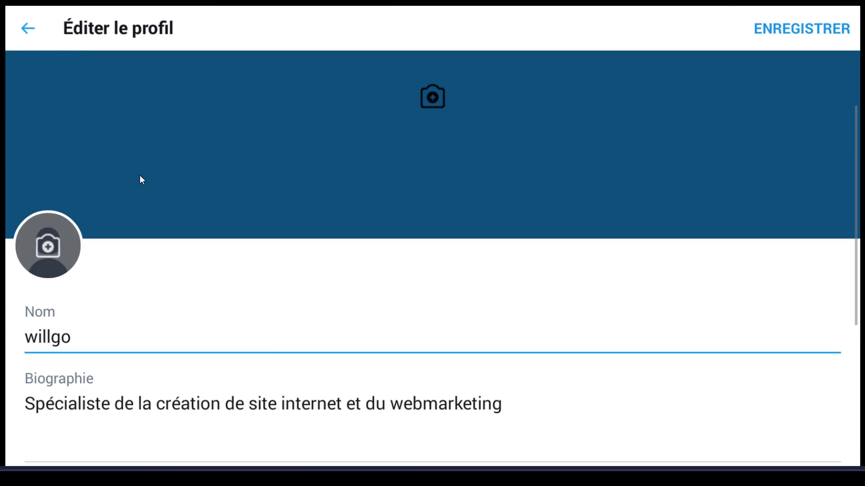
scroll(164, 349, "down", 5)
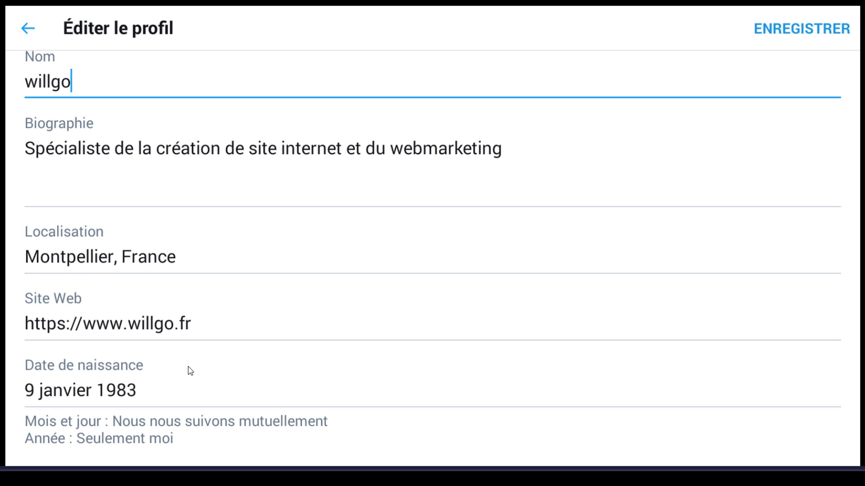
scroll(192, 370, "down", 2)
scroll(451, 243, "up", 5)
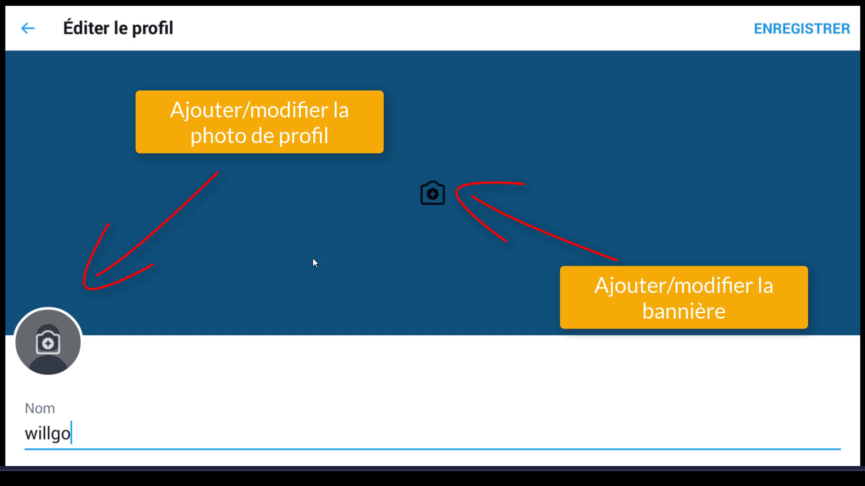
Save the Willgo profile with its WillGO banner and logo photo.
left_click(794, 30)
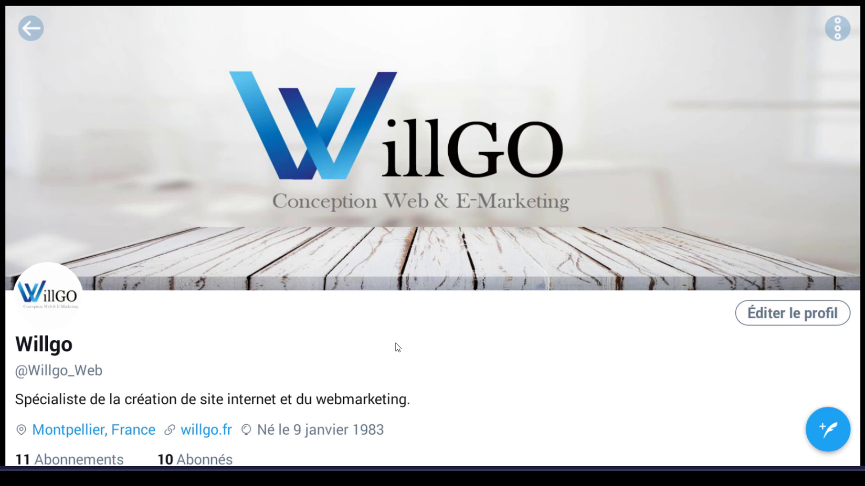
scroll(81, 288, "down", 5)
scroll(108, 263, "up", 5)
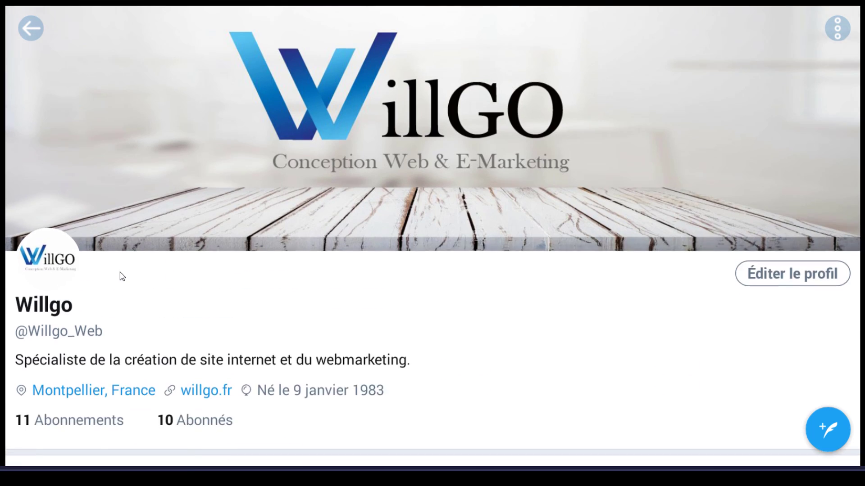
scroll(122, 276, "up", 1)
left_click(110, 371)
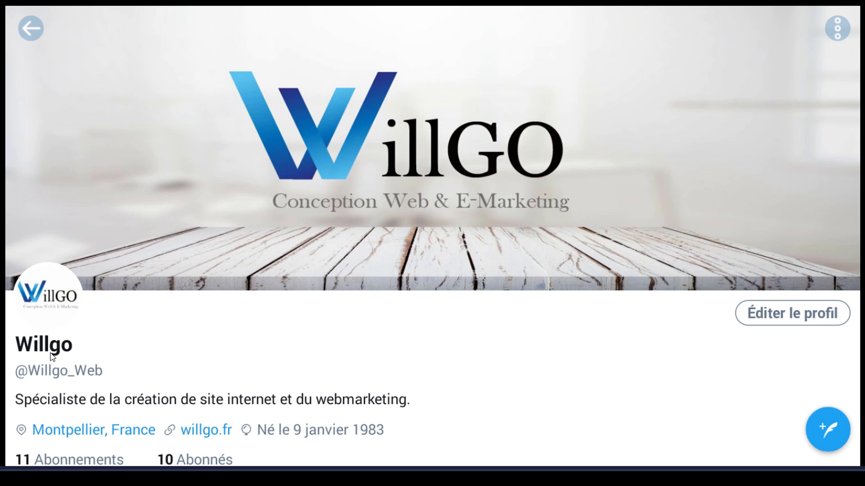
Go from the home timeline to the Compte page in Paramètres et confidentialité.
left_click(27, 26)
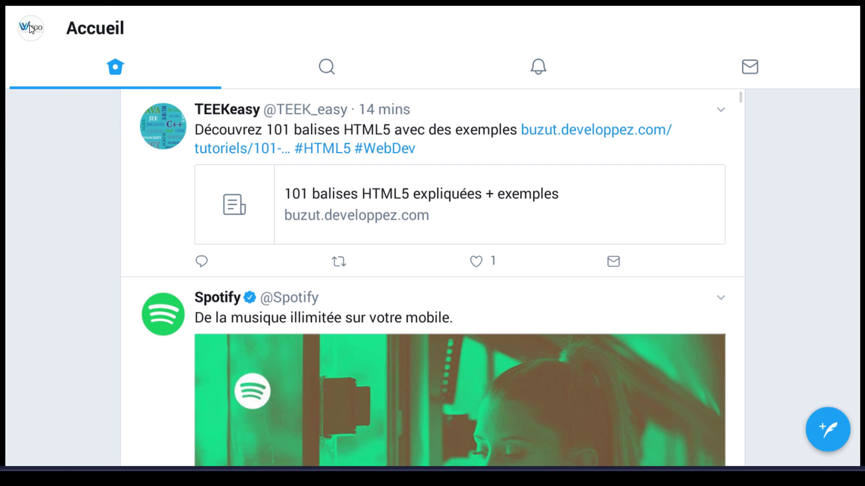
left_click(29, 25)
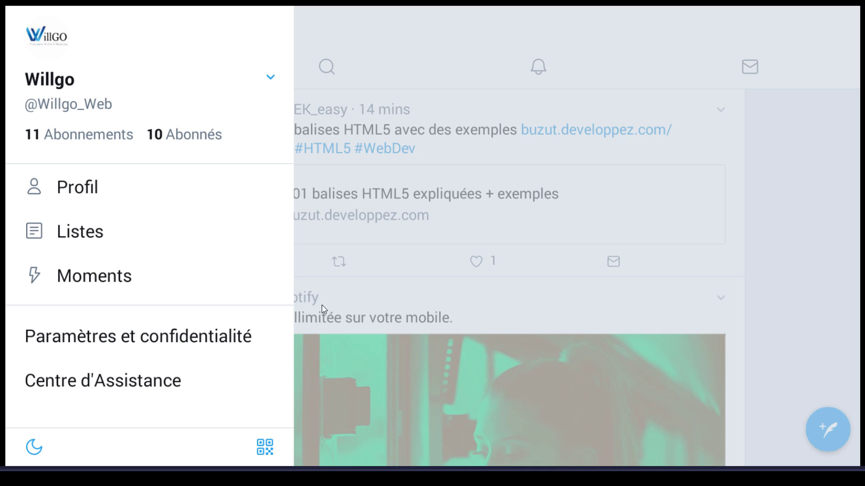
left_click(164, 338)
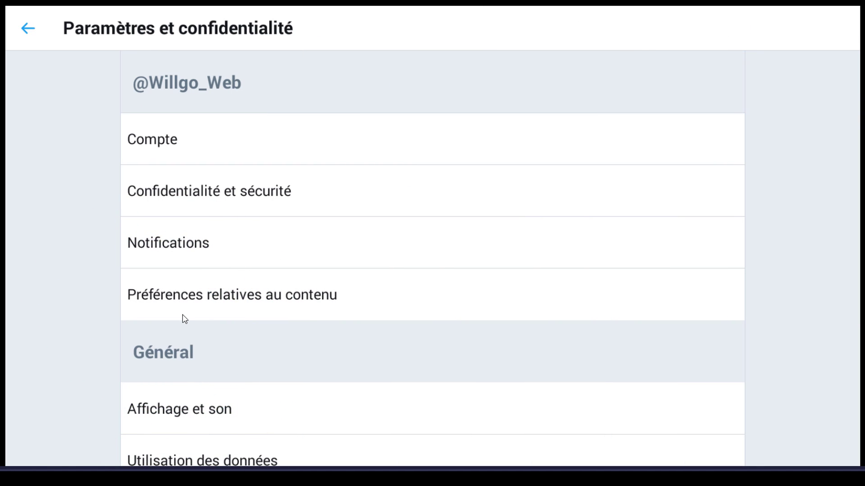
left_click(181, 144)
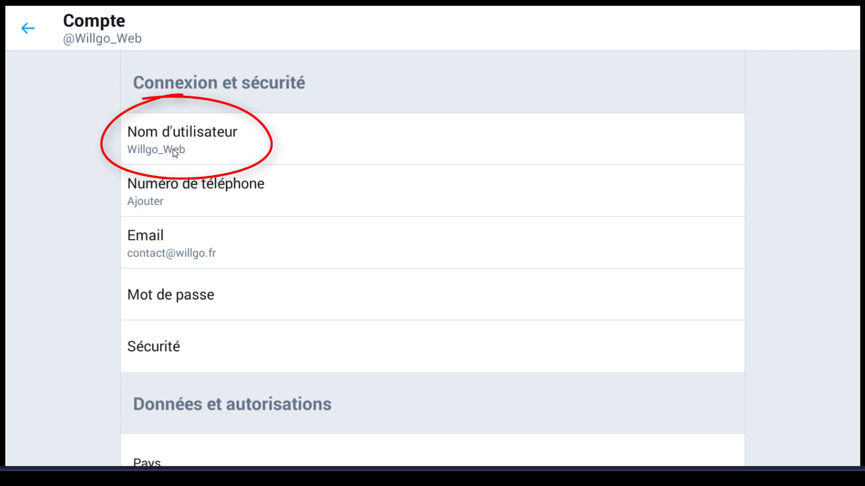
View the Nom d'utilisateur form without renaming, then return to Paramètres et confidentialité.
left_click(190, 155)
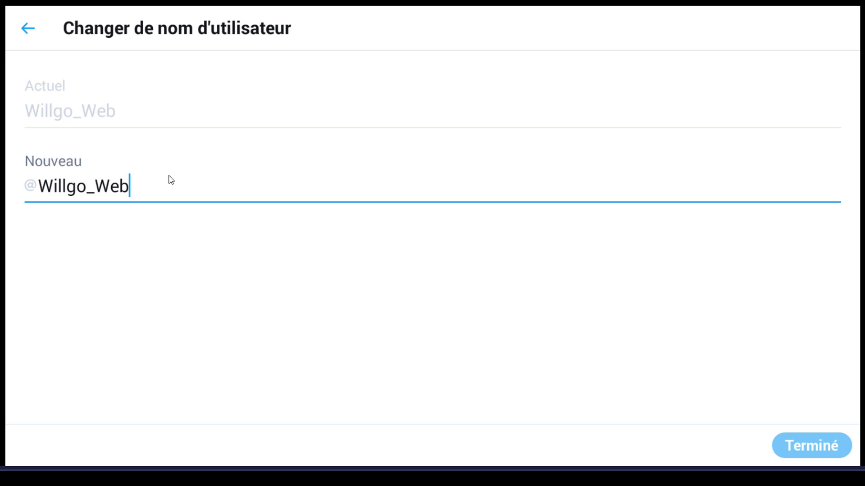
left_click(819, 448)
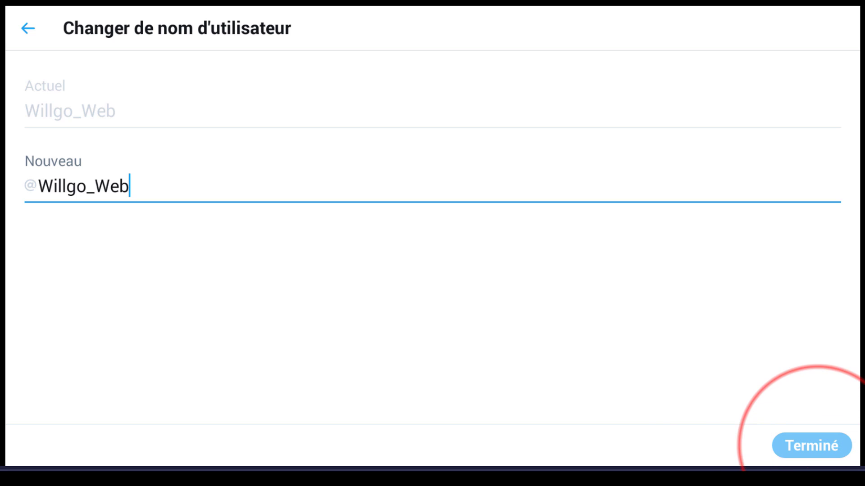
left_click(28, 30)
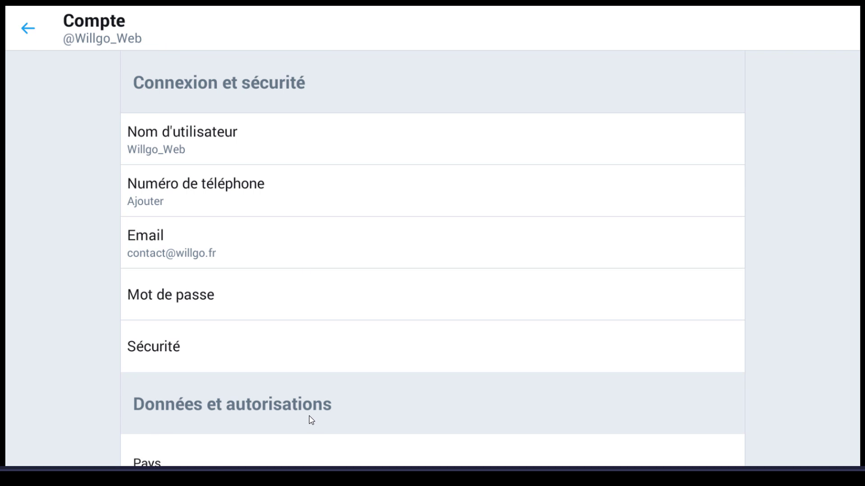
scroll(311, 420, "down", 4)
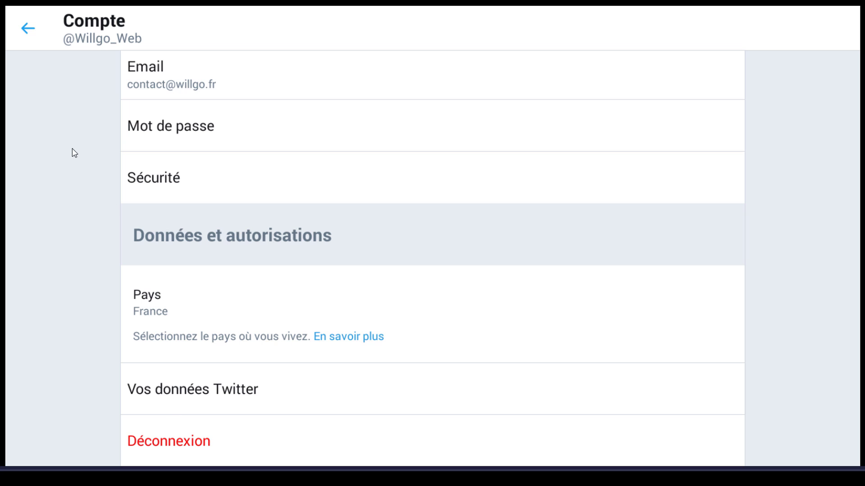
left_click(25, 30)
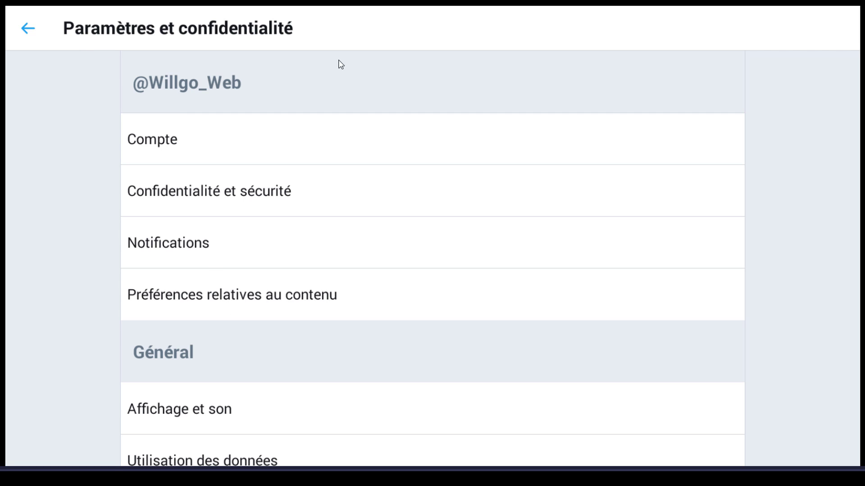
Limit Identification photo to people you follow, then go back to the Accueil feed.
left_click(213, 200)
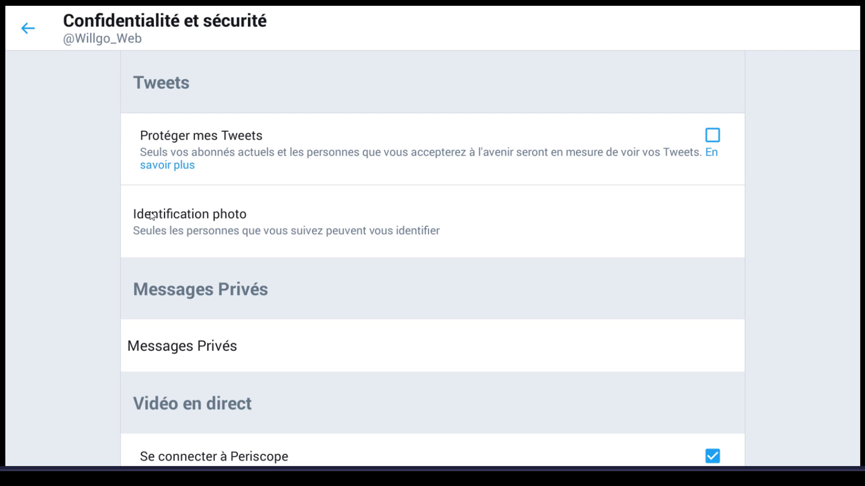
left_click(180, 232)
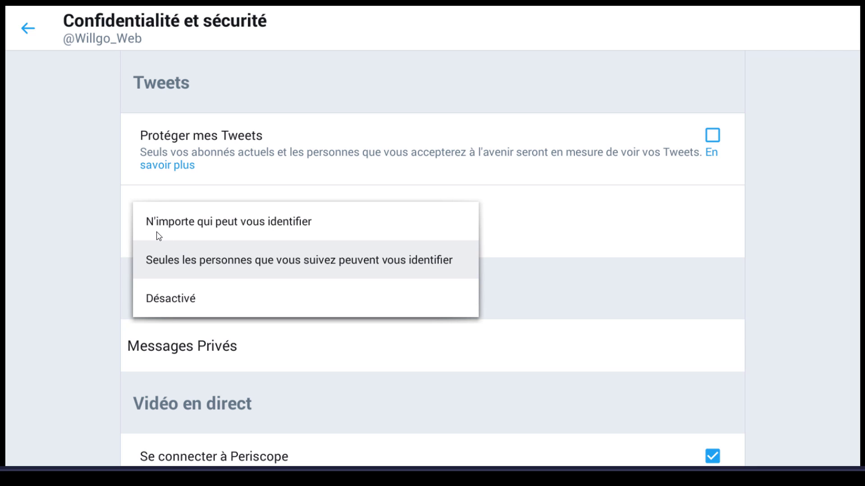
left_click(153, 270)
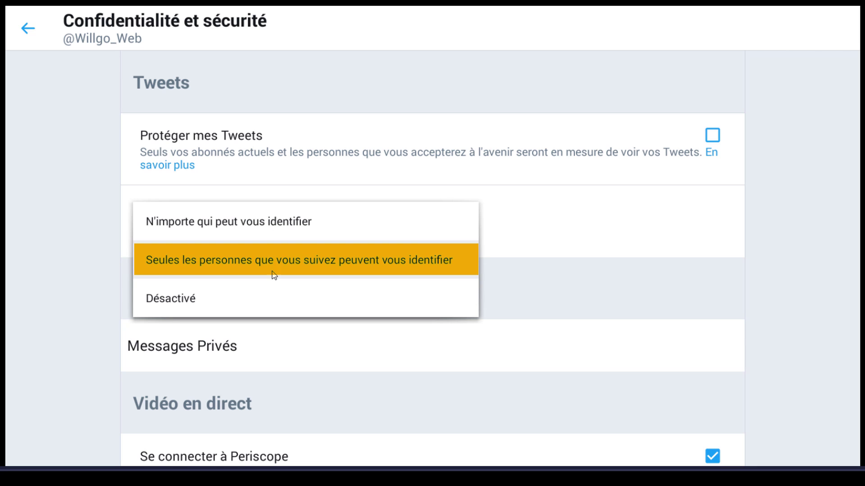
left_click(75, 231)
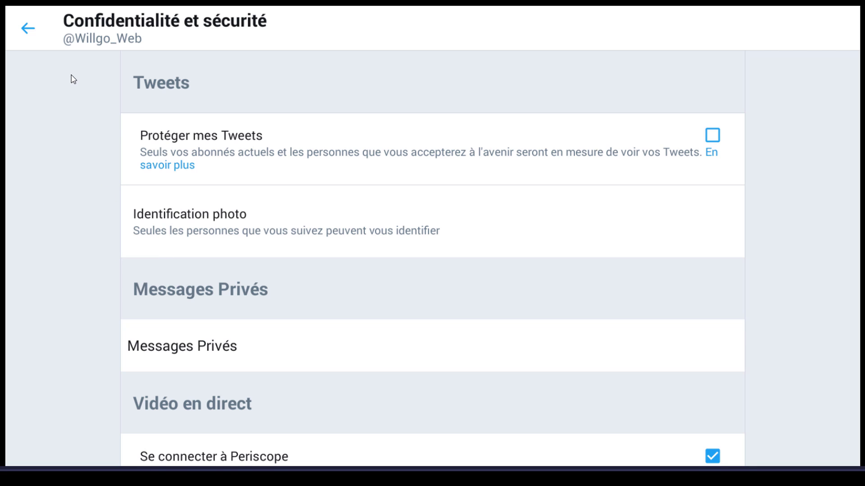
left_click(28, 29)
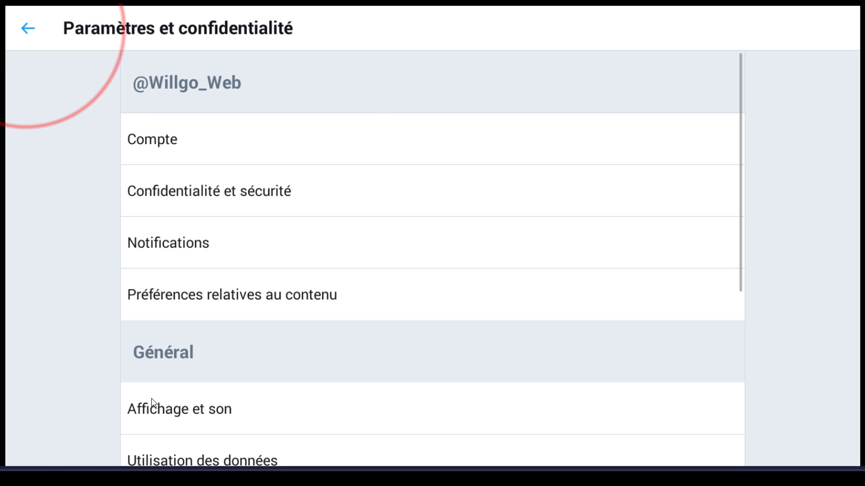
left_click(29, 31)
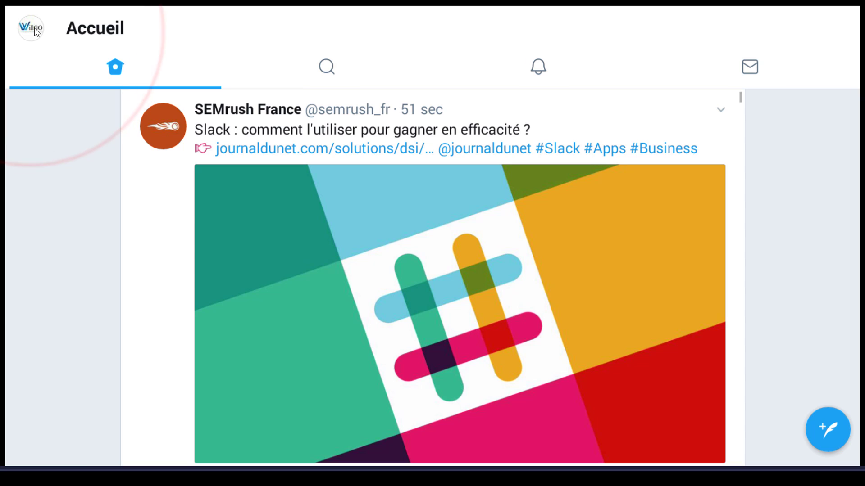
Open and close the account panel, then show the Tendances pour vous list in search.
left_click(34, 30)
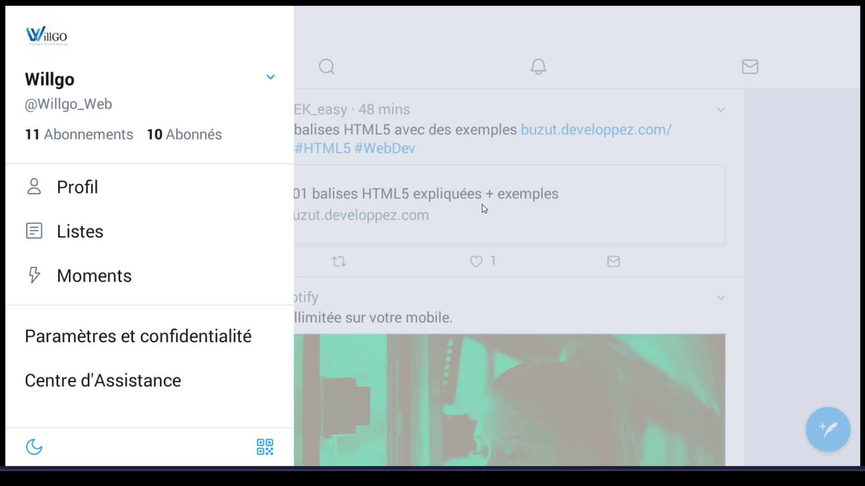
left_click(367, 42)
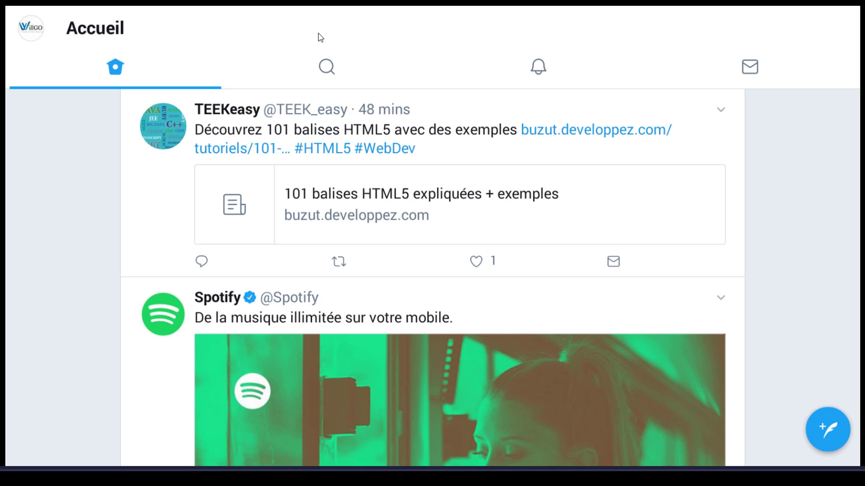
left_click(328, 69)
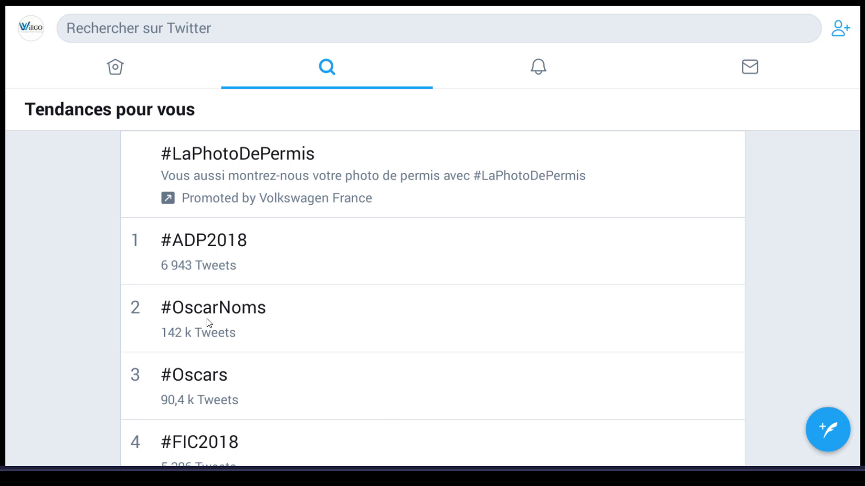
Search for 'willgo' and open the Willgo profile from the results.
left_click(142, 27)
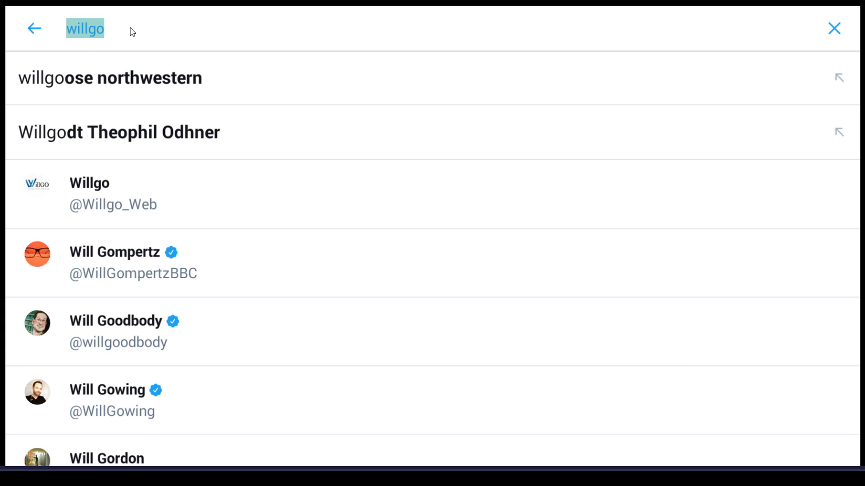
left_click(130, 36)
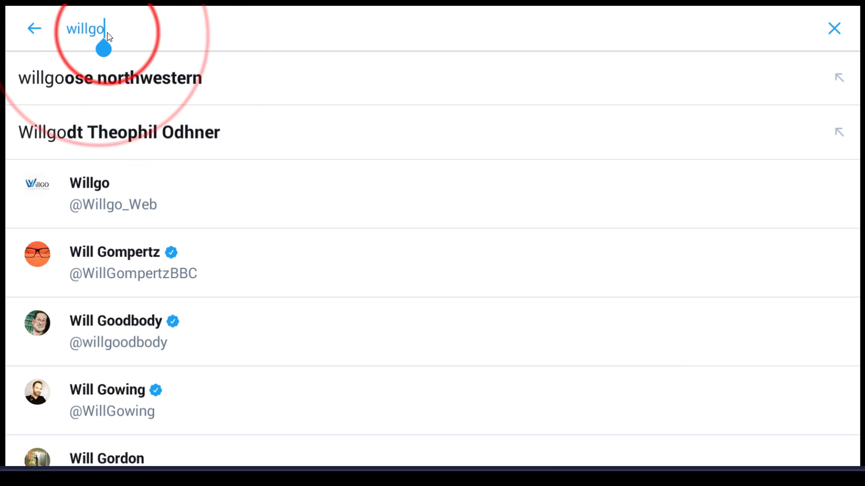
key("BackSpace")
key("BackSpace")
key("BackSpace")
key("BackSpace")
key("BackSpace")
key("BackSpace")
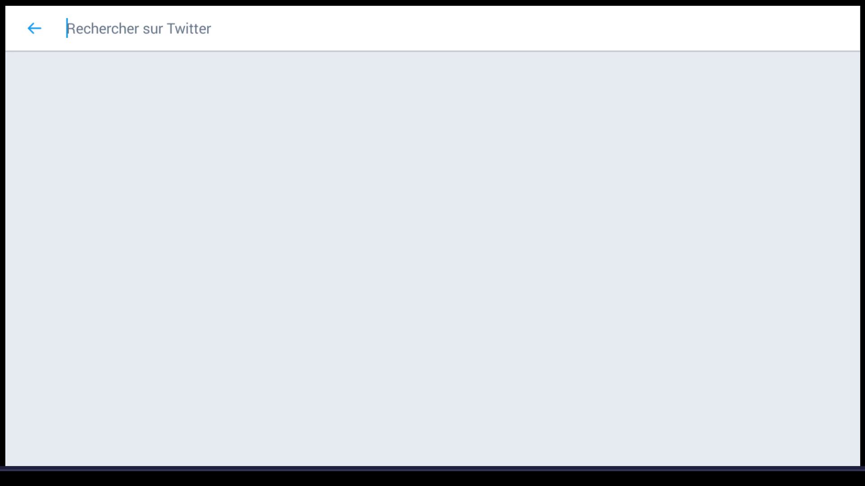
type("willgo")
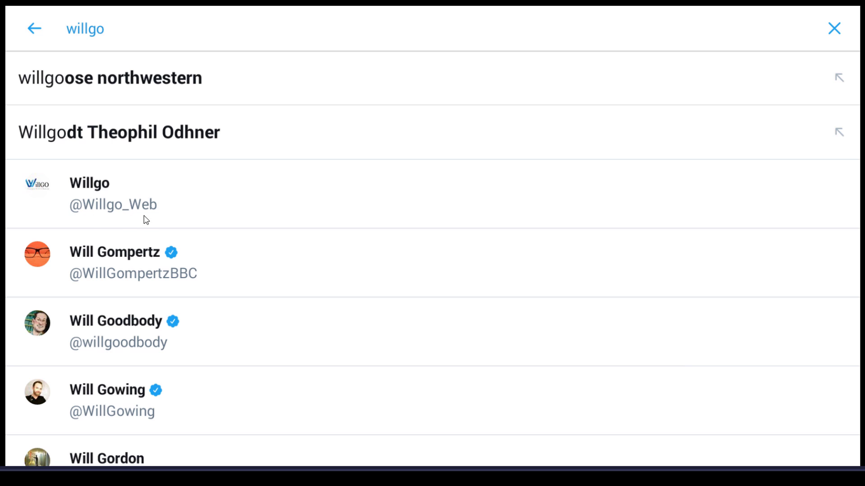
left_click(134, 201)
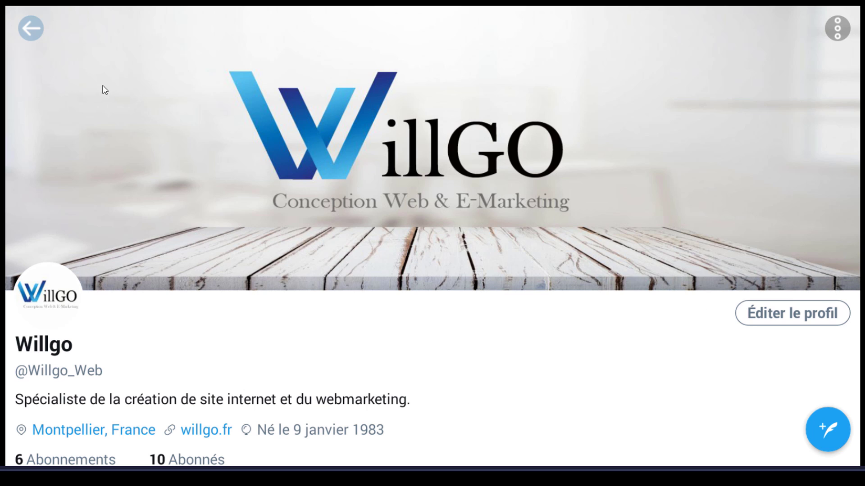
Return to the search page and clear the old query from the search box.
left_click(39, 28)
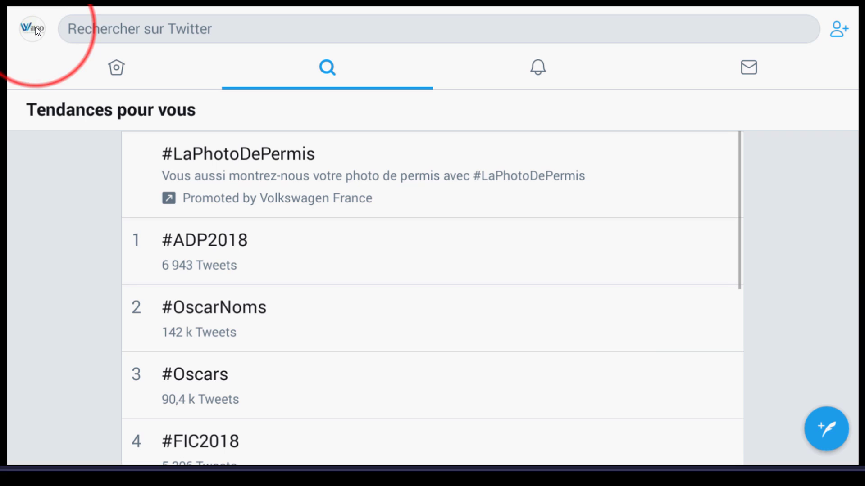
left_click(205, 29)
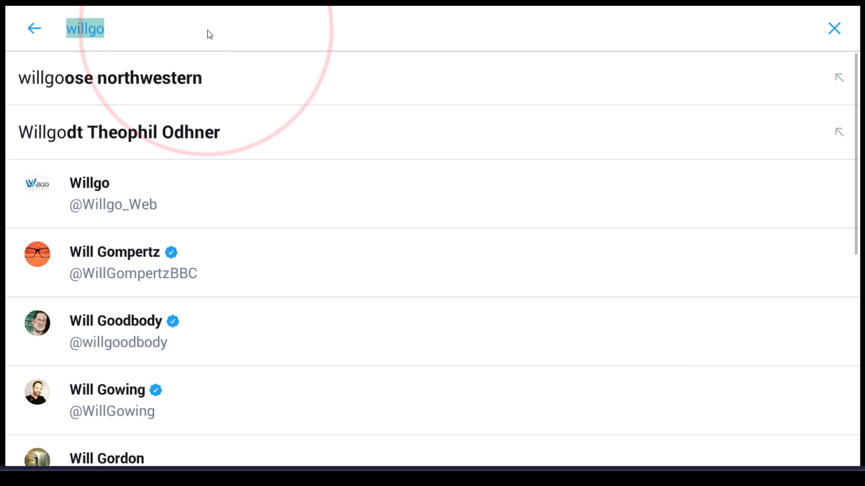
left_click(128, 37)
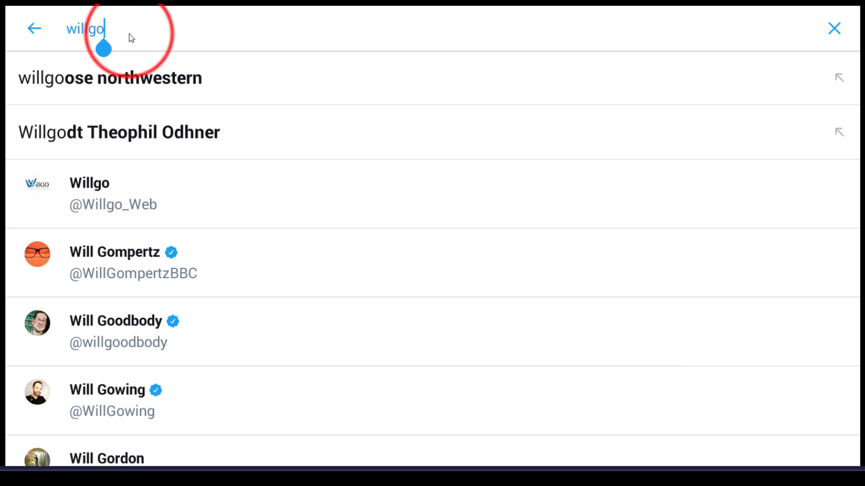
key("BackSpace")
key("BackSpace")
key("BackSpace")
key("BackSpace")
key("BackSpace")
key("BackSpace")
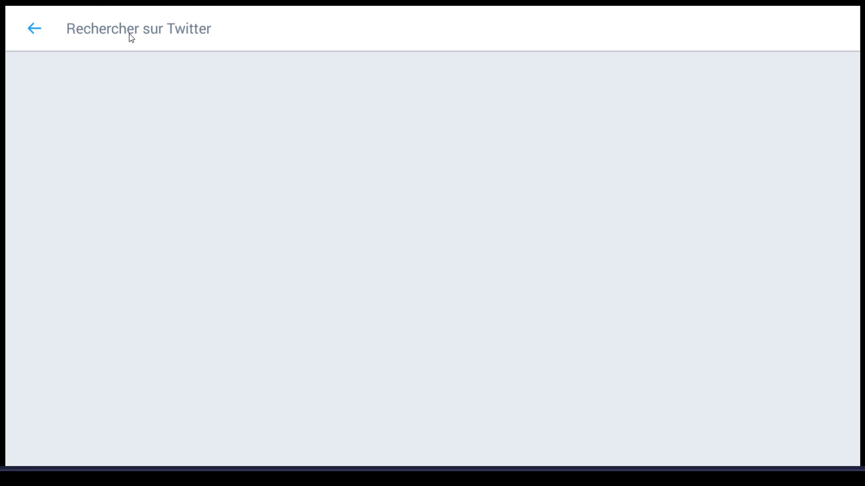
left_click(129, 34)
Search 'semrush', follow the SEMrush France account, and return to the trends list.
left_click(130, 34)
type("sem")
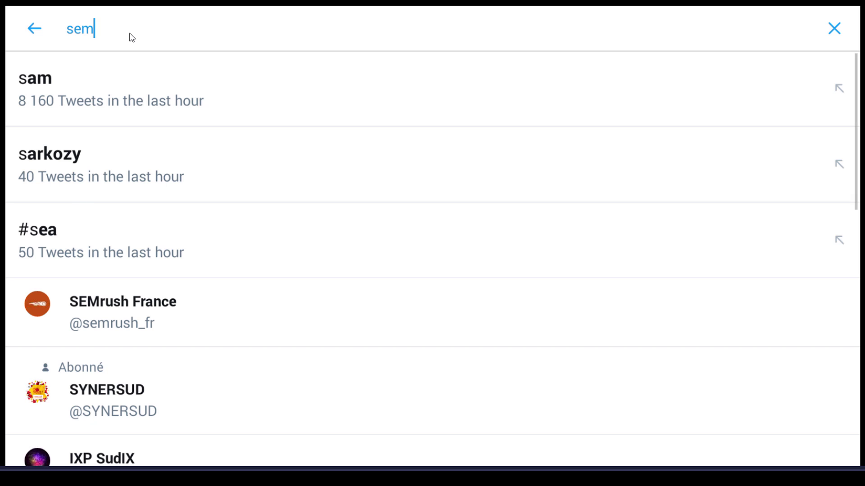
type("rush")
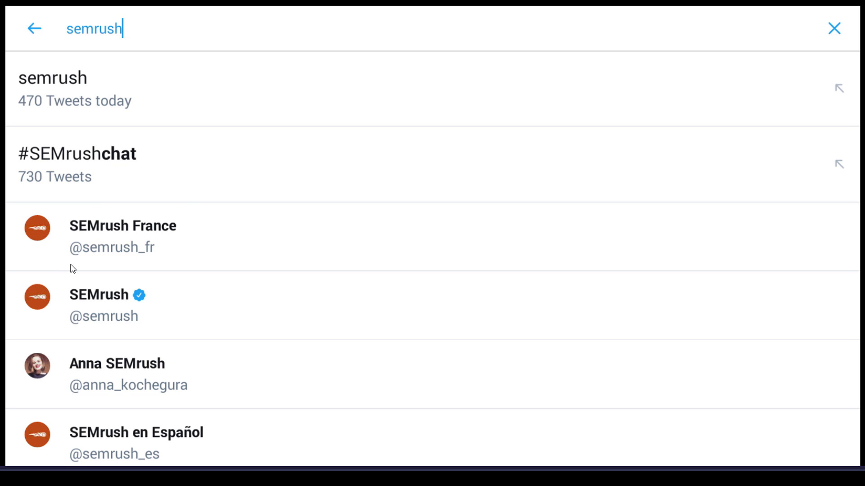
left_click(85, 244)
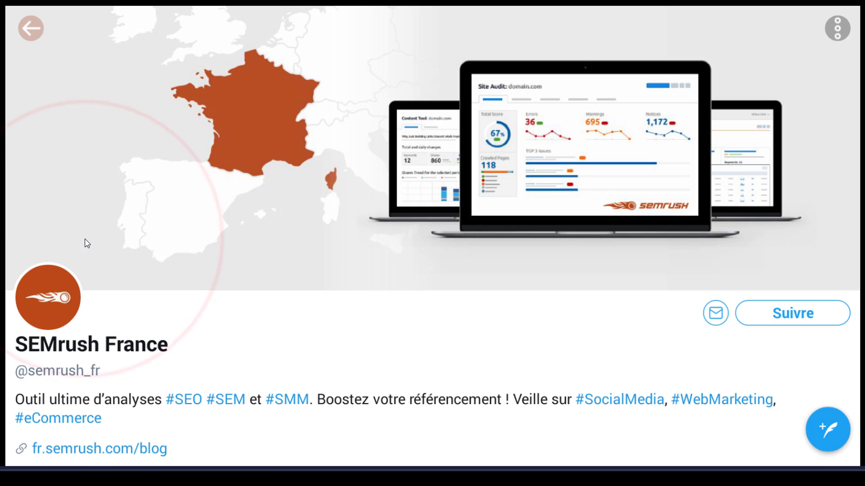
scroll(287, 352, "down", 10)
scroll(286, 340, "up", 10)
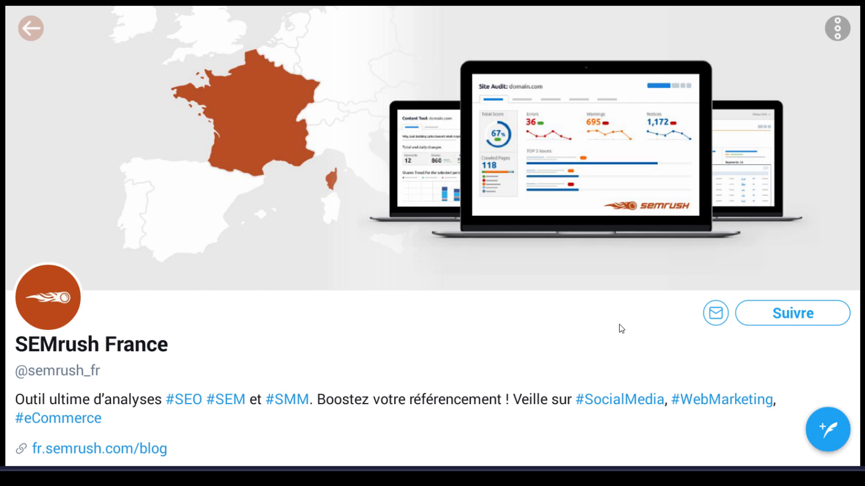
scroll(623, 329, "down", 2)
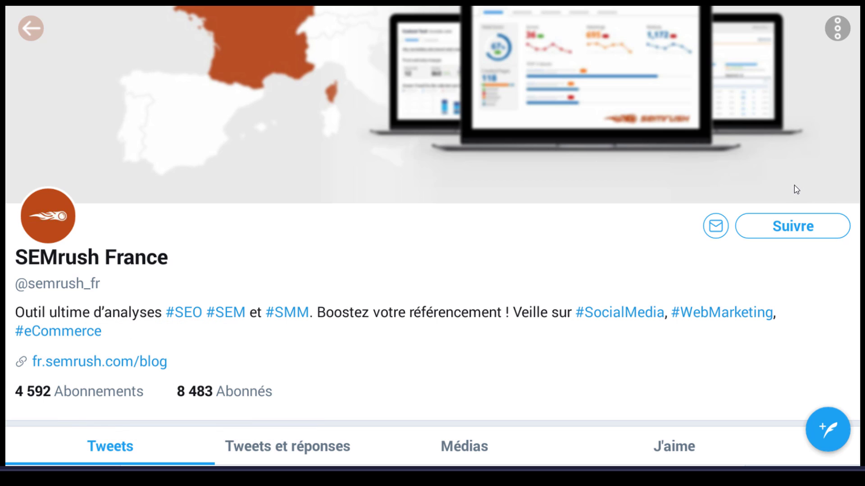
left_click(790, 227)
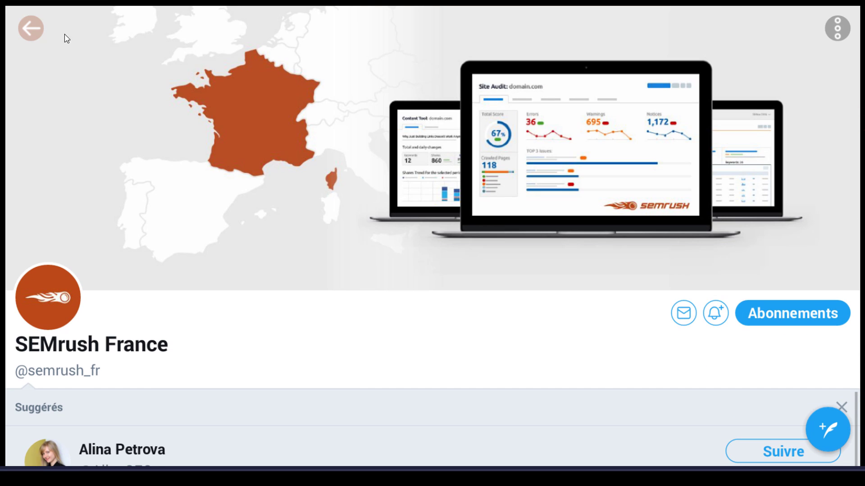
left_click(36, 23)
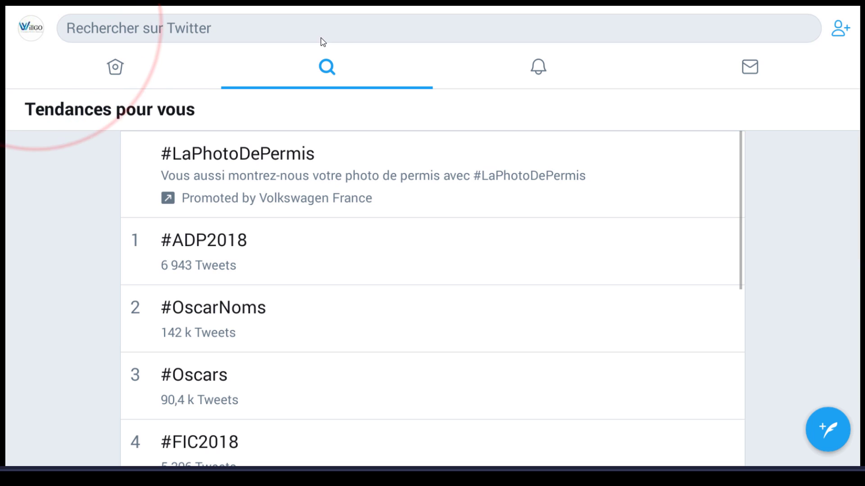
Replace the search query with 'montpellier' and open the Ville de Montpellier profile.
left_click(278, 36)
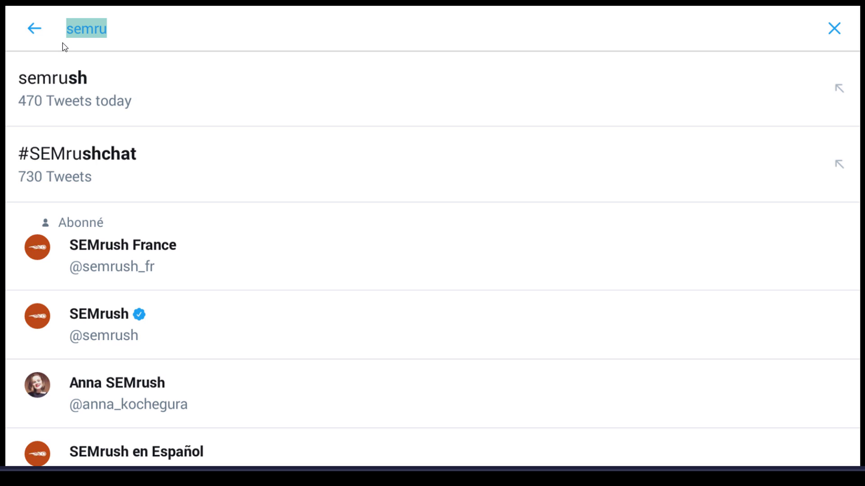
left_click(115, 30)
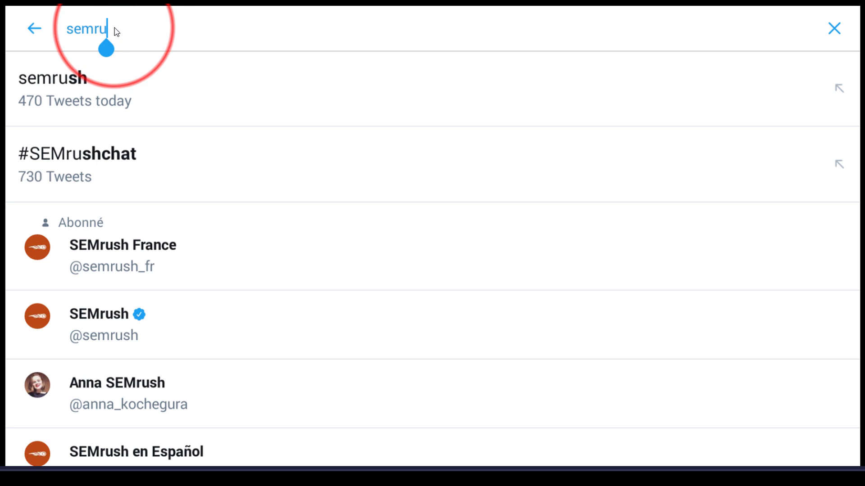
key("BackSpace")
key("BackSpace")
key("BackSpace")
key("BackSpace")
key("BackSpace")
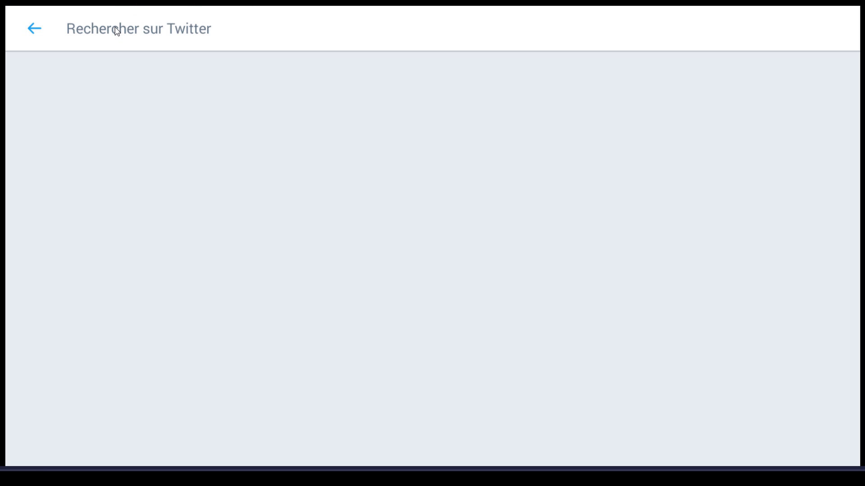
type("mont")
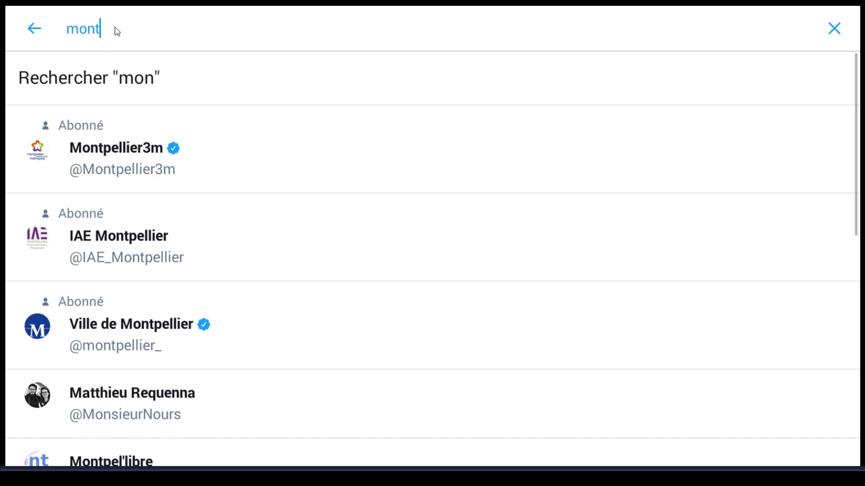
type("pellier")
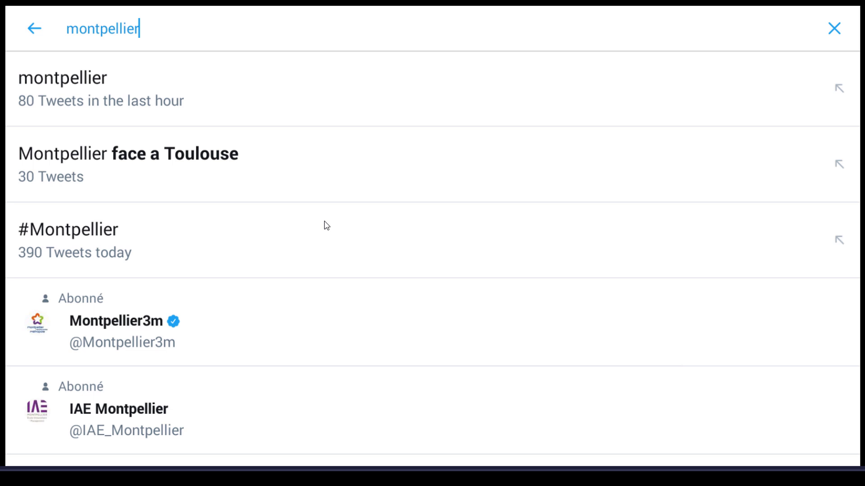
key("Down")
key("Down")
key("Down")
key("Down")
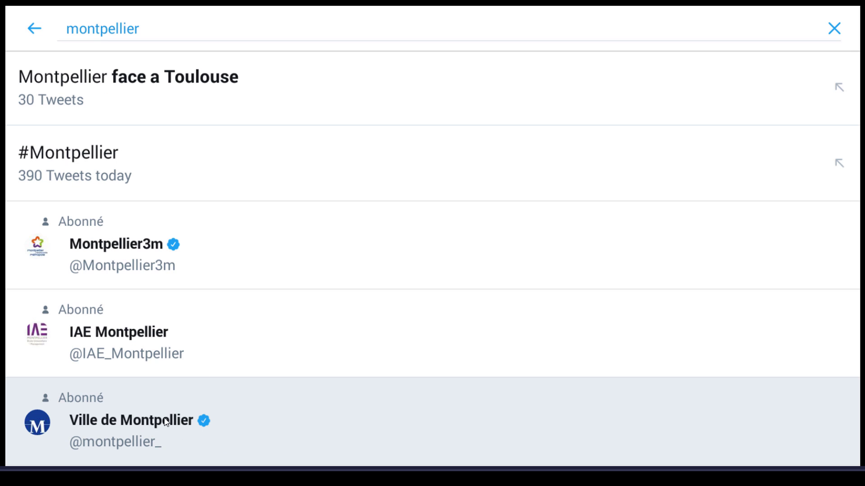
left_click(164, 419)
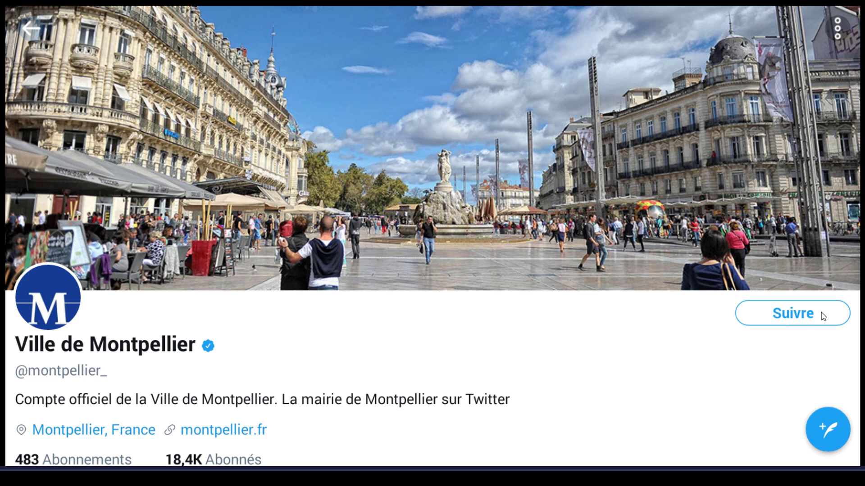
Follow Ville de Montpellier, browse its tweets, then return to the trending list.
left_click(794, 313)
scroll(470, 324, "down", 10)
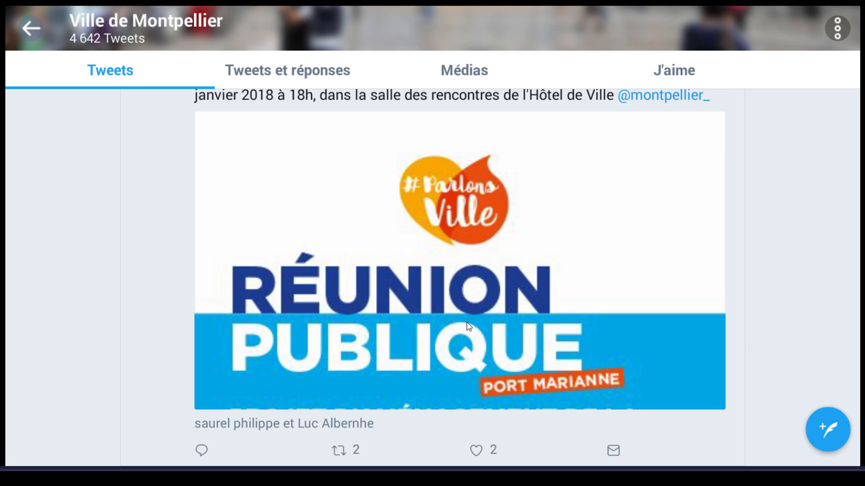
scroll(469, 325, "down", 5)
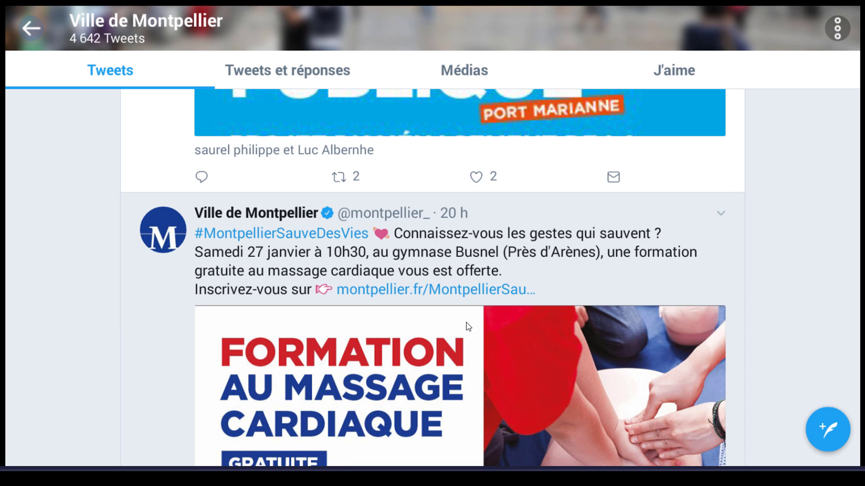
scroll(468, 326, "down", 3)
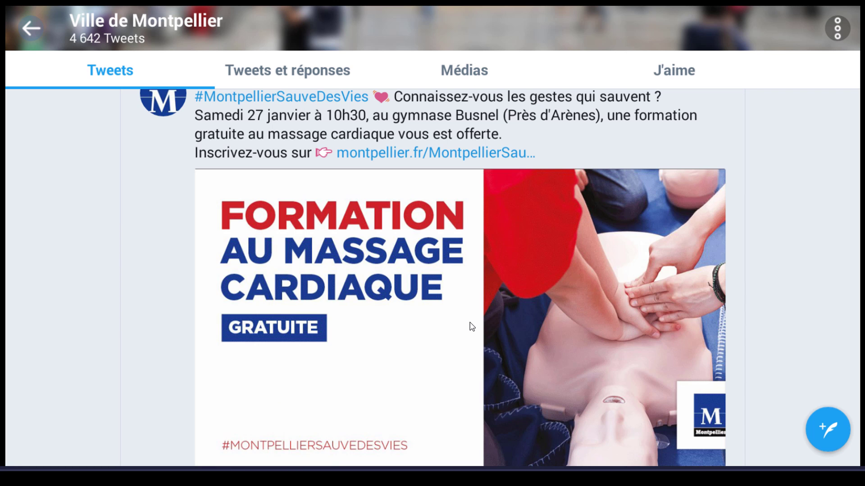
scroll(601, 291, "up", 15)
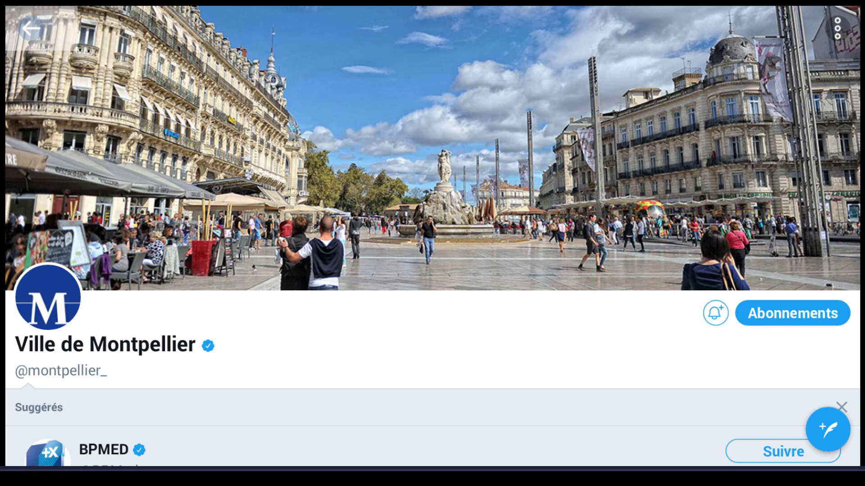
left_click(34, 33)
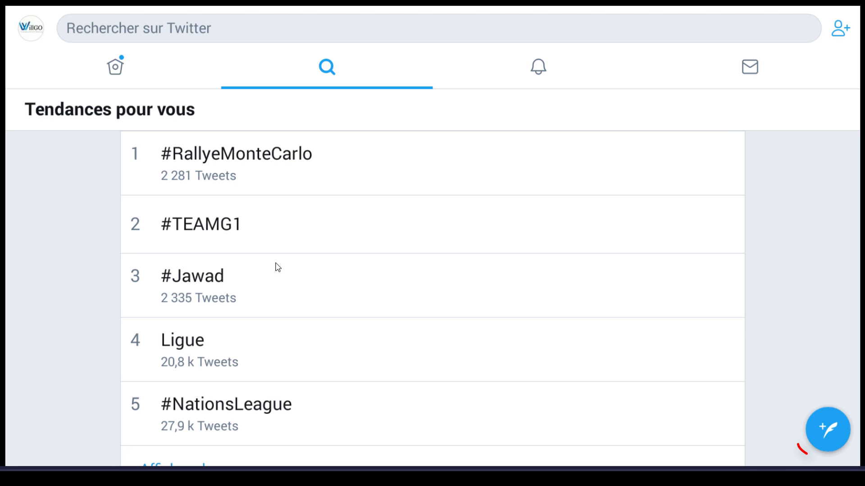
Open a new tweet, try out the gallery and a poll, leaving the draft empty.
left_click(827, 429)
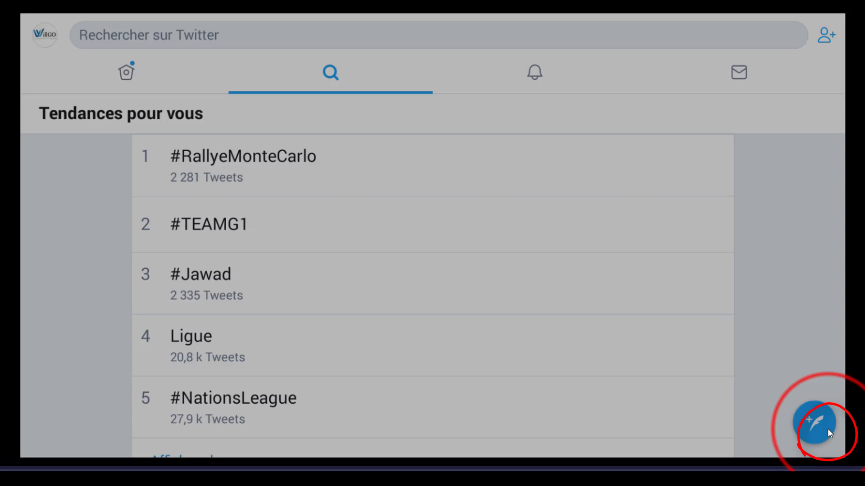
left_click(224, 86)
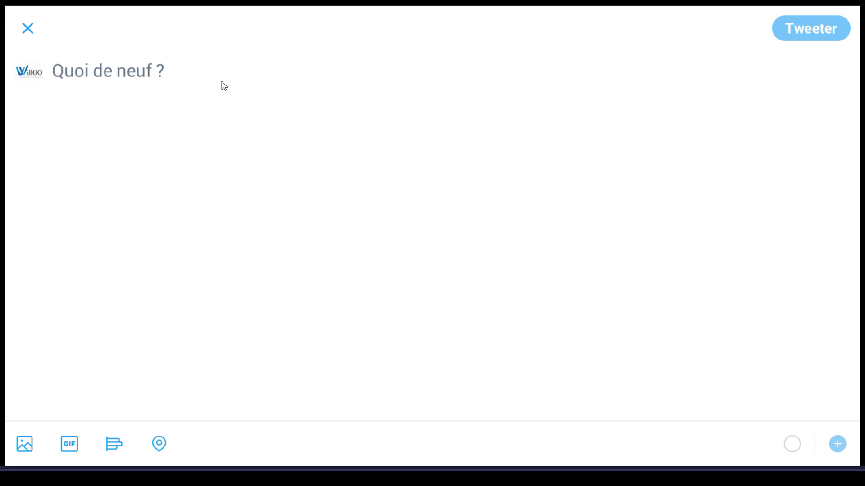
left_click(26, 443)
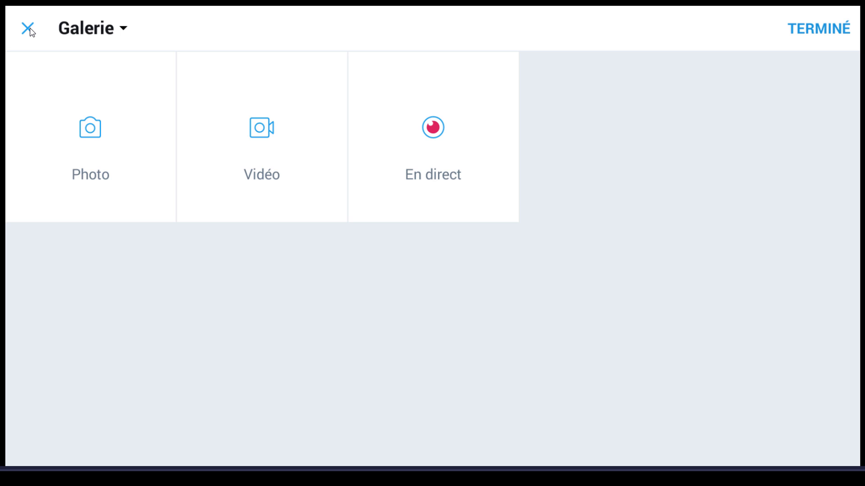
left_click(795, 37)
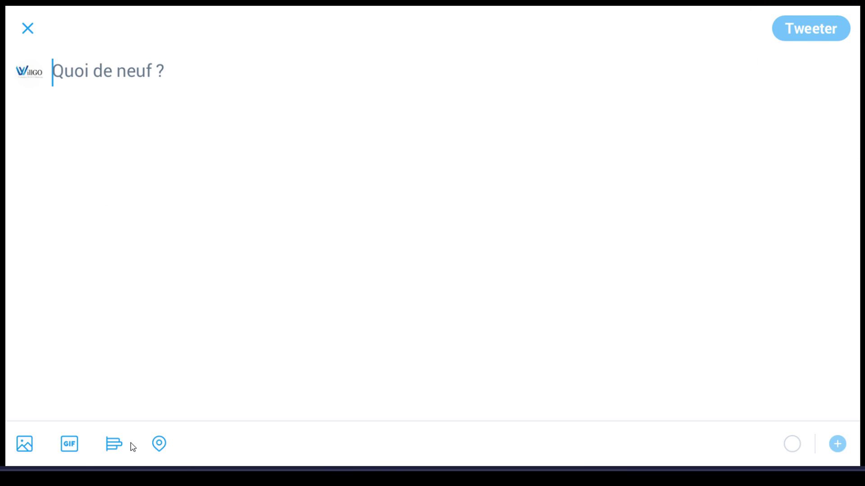
left_click(114, 444)
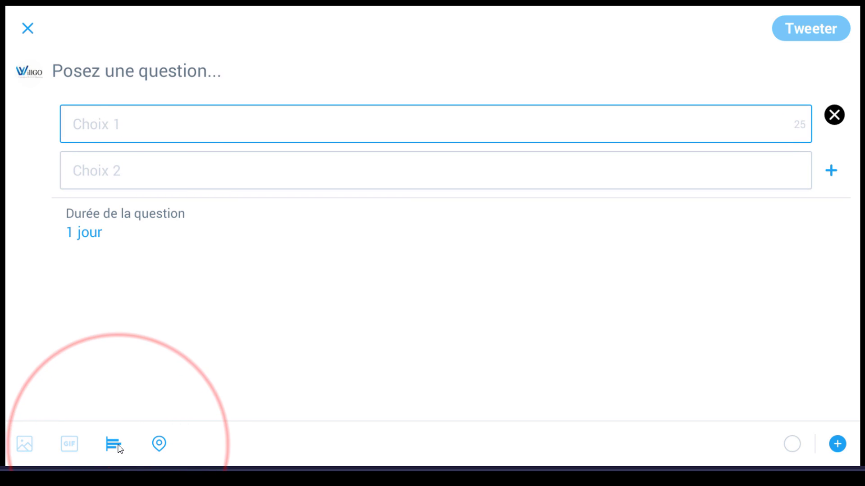
left_click(834, 115)
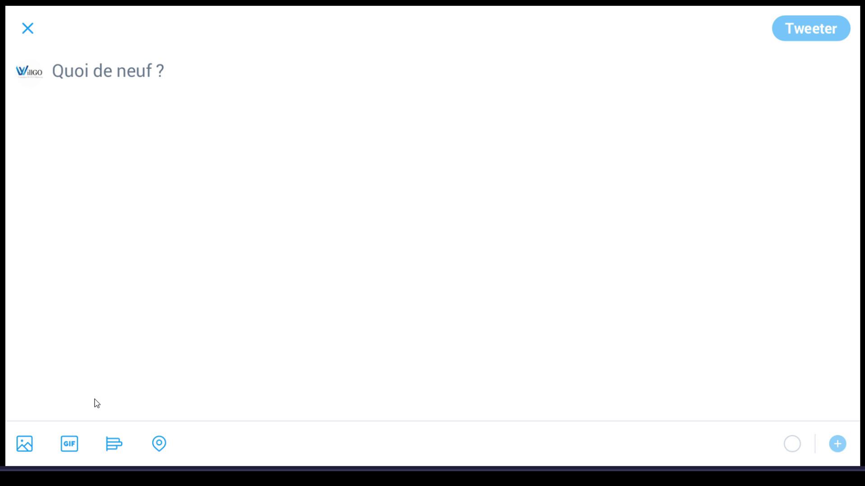
Type 'Salut à tous, nouvelle vidéo tutoriel pour apprendre à utiliser Twitter' as the tweet.
left_click(154, 77)
type("SAlut")
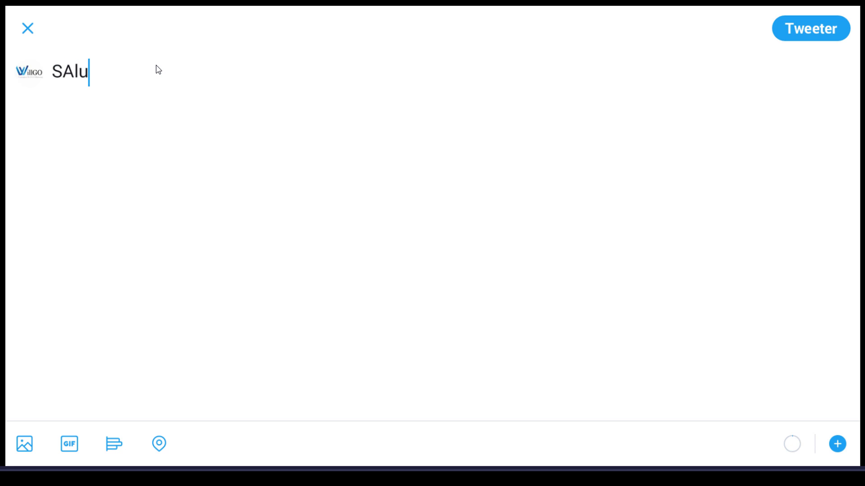
key("BackSpace")
key("BackSpace")
key("BackSpace")
key("BackSpace")
type("alut à tous, ")
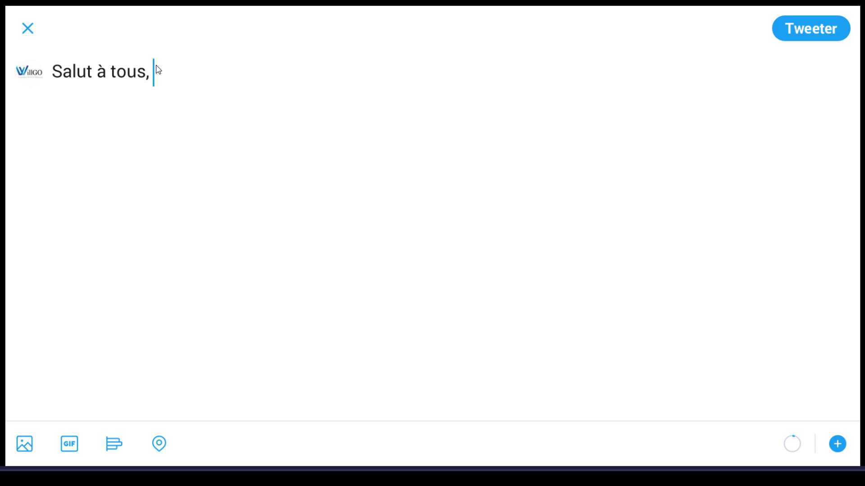
type("nouvelle ")
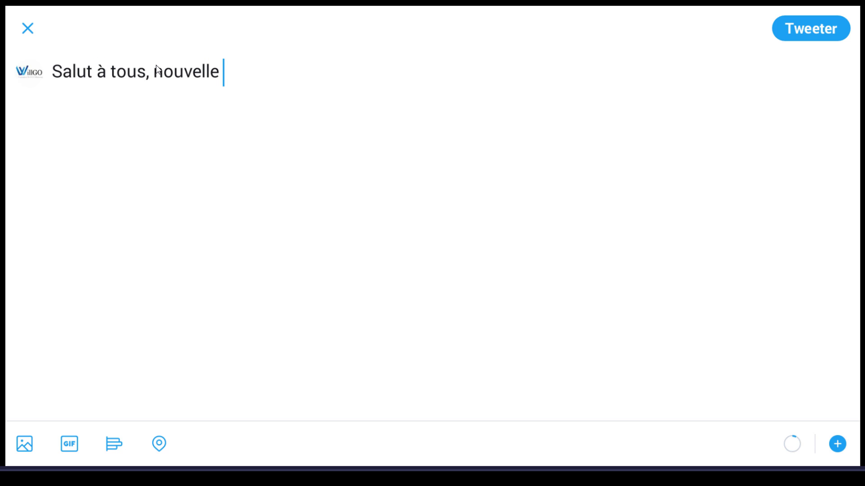
type("vidéo")
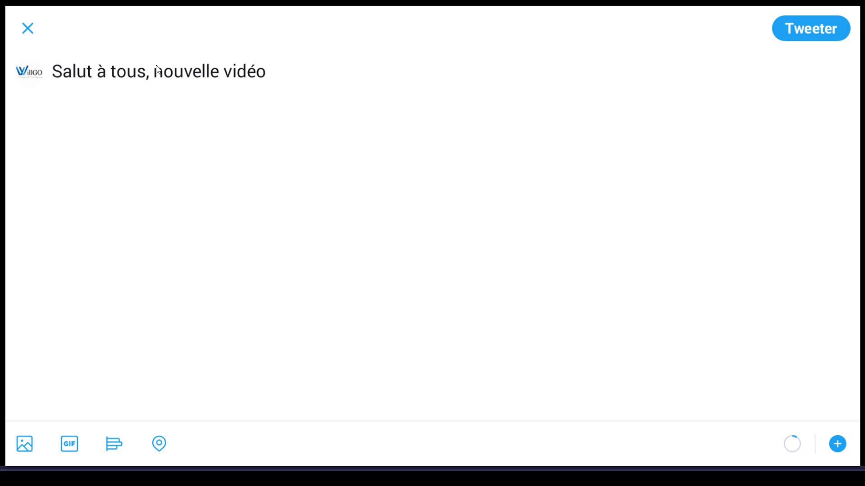
type(" tutoriel pour ")
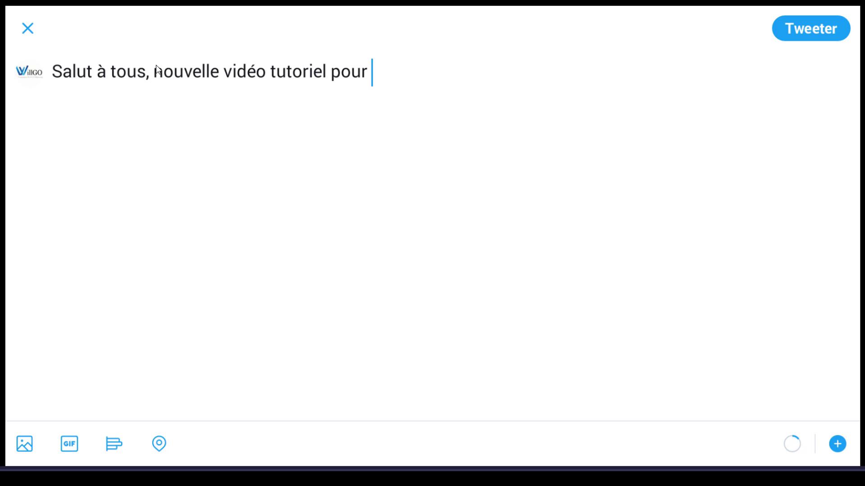
type("apprendre à")
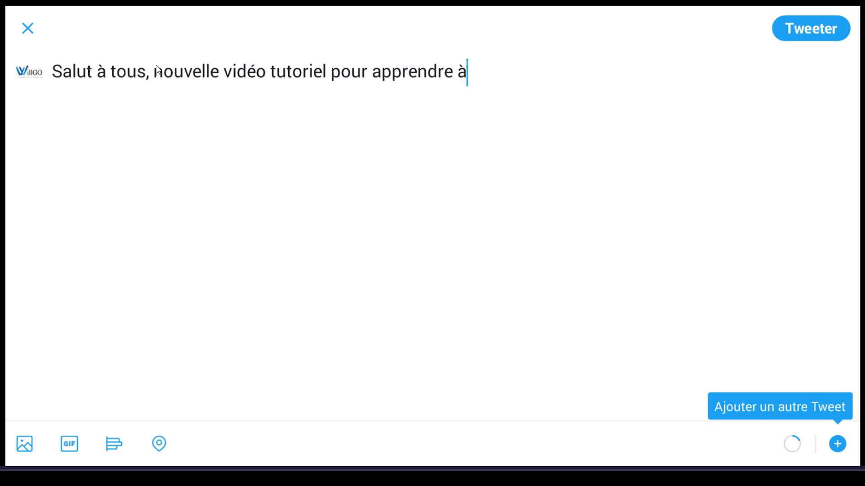
type(" utiliser ")
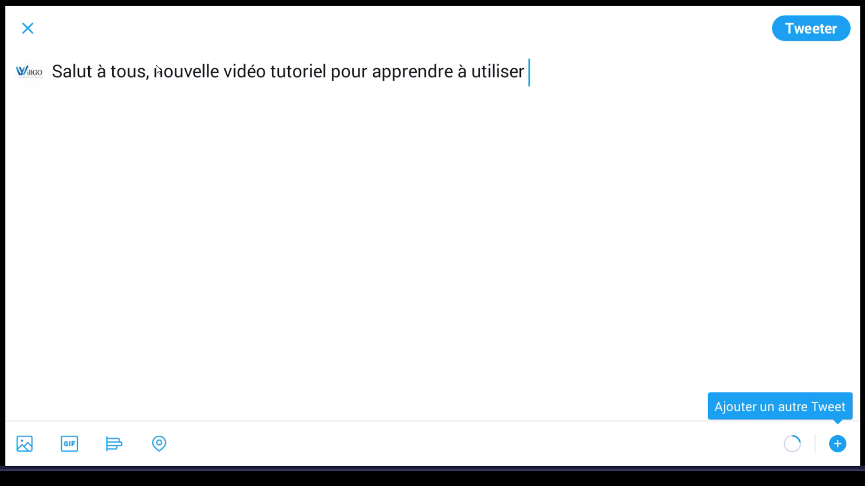
type("Twitter")
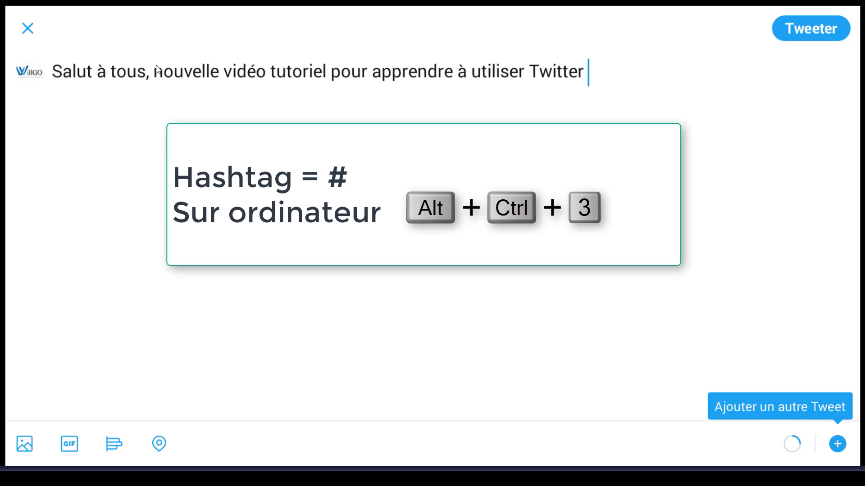
Append the hashtags #Twitter and #Tuto, picking each from the suggestion list.
type("#")
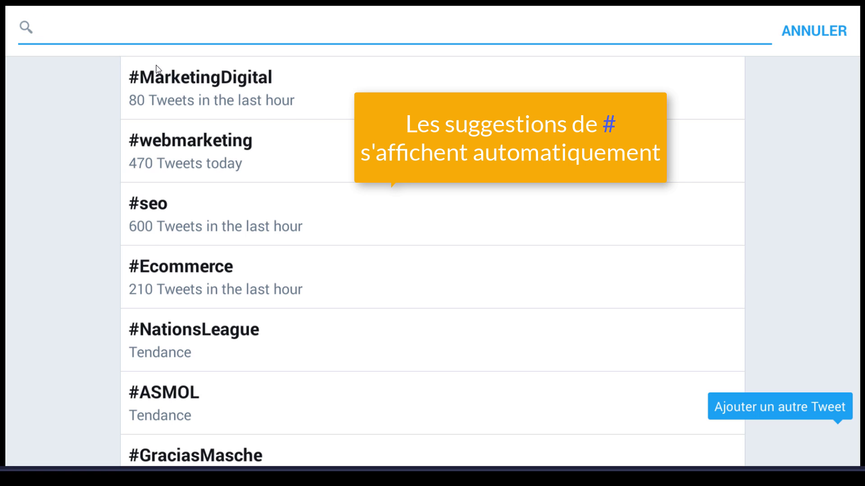
type("twitter")
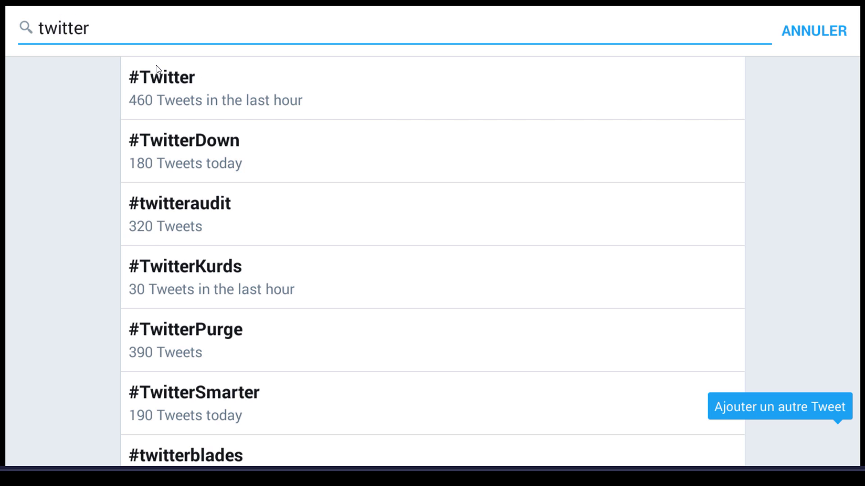
left_click(180, 85)
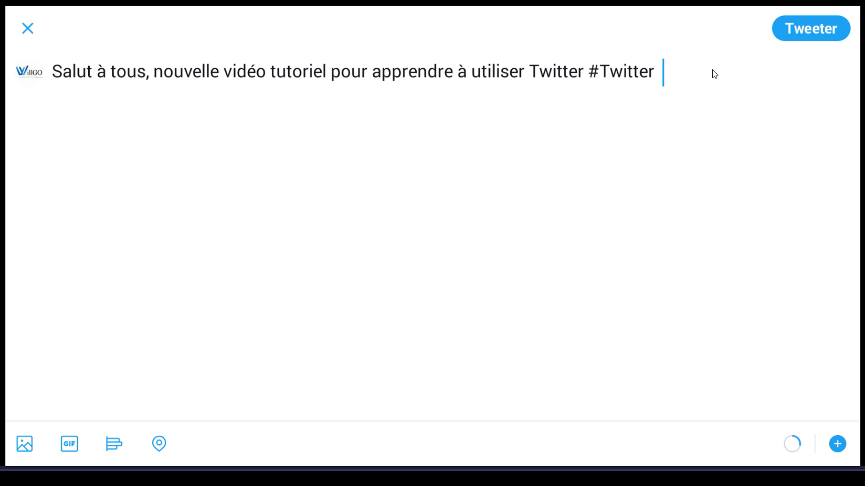
type("#")
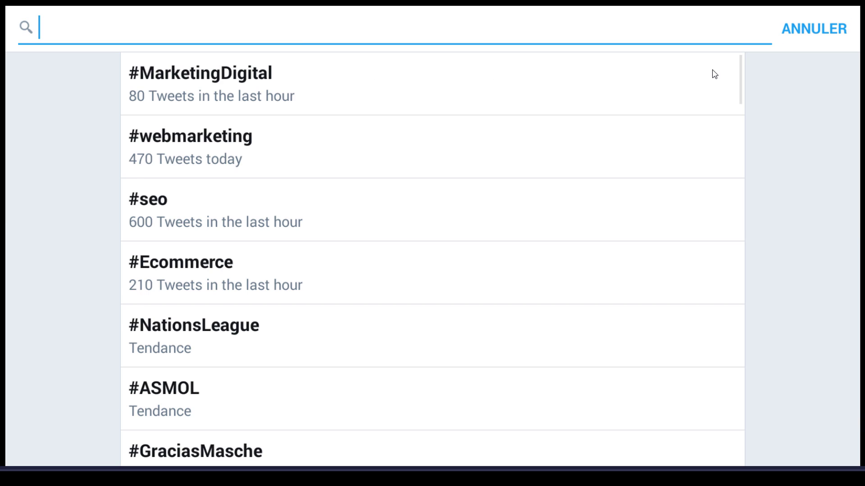
type("tuto")
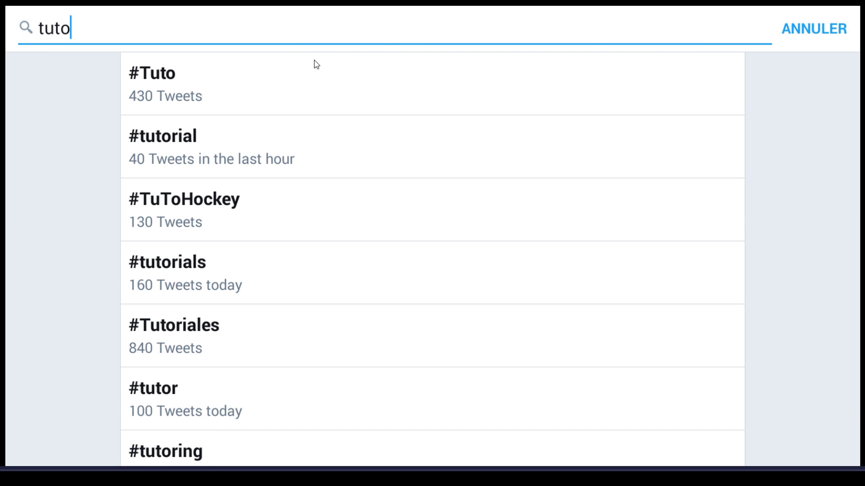
left_click(307, 76)
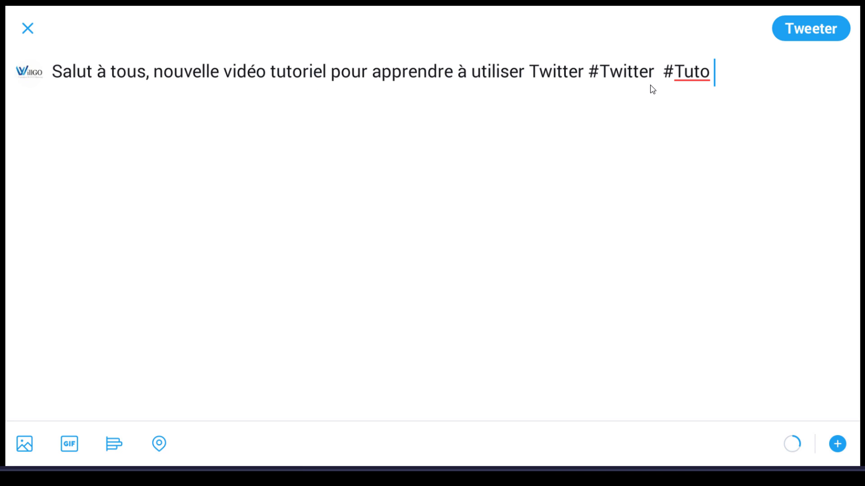
Post the tutorial tweet and scroll through the Accueil home feed.
left_click(824, 32)
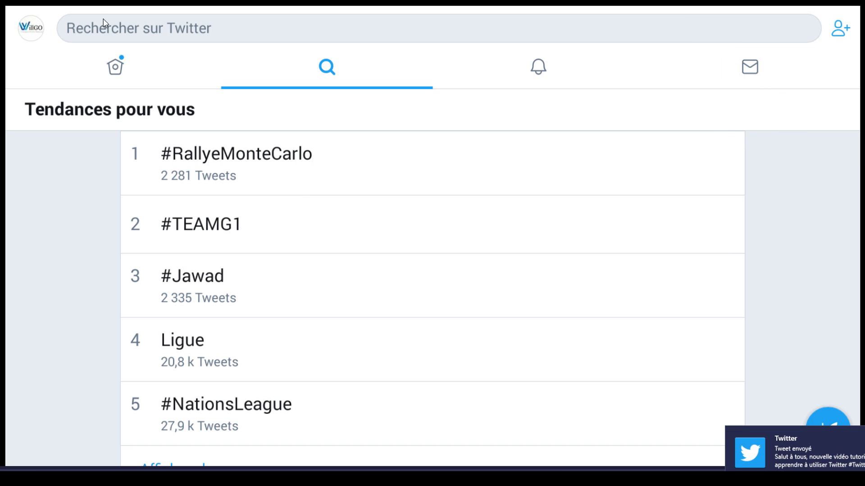
left_click(113, 70)
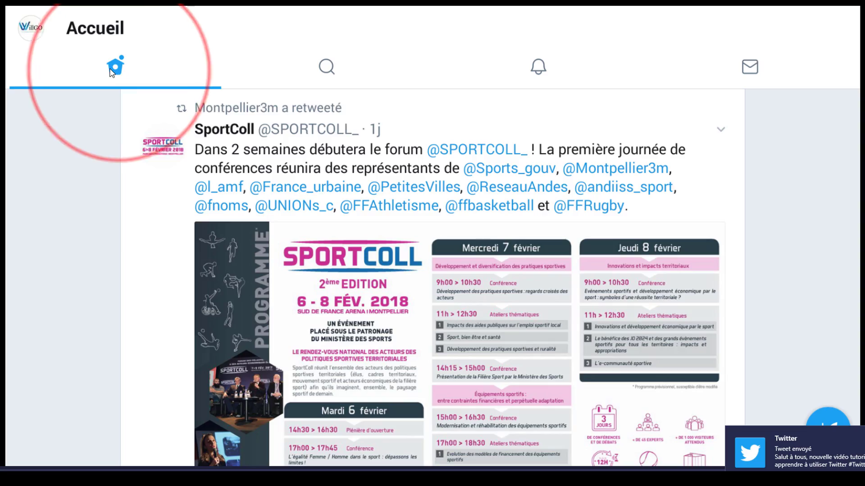
scroll(781, 110, "down", 15)
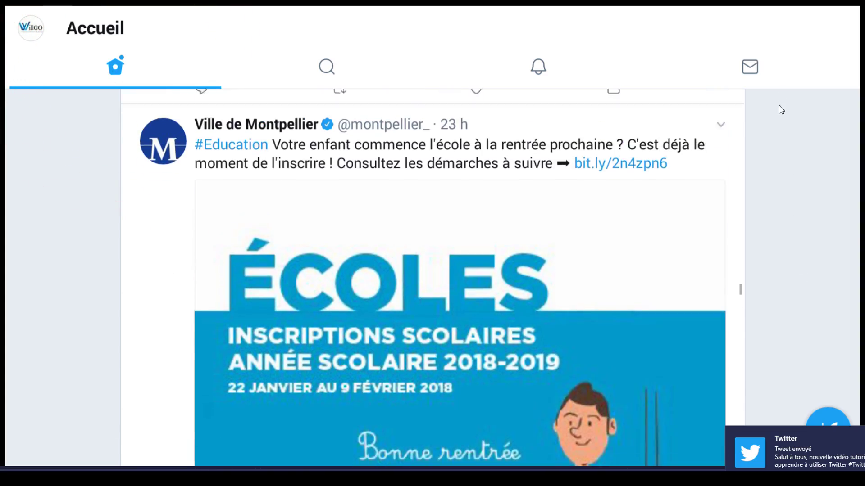
scroll(801, 183, "down", 15)
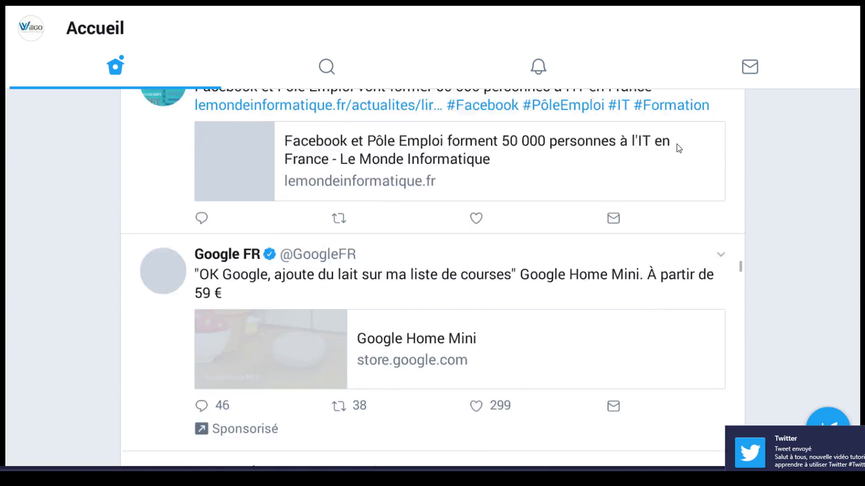
scroll(679, 148, "down", 15)
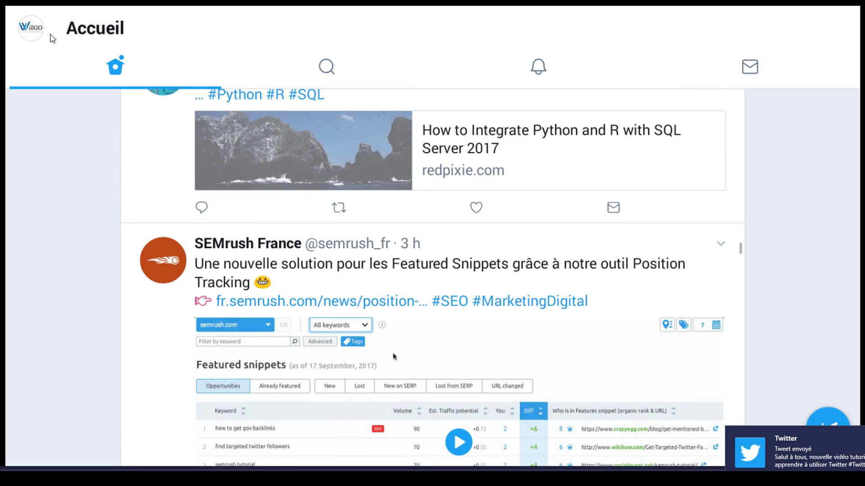
Open the Willgo profile and check the new tweet tops its Tweets tab.
left_click(31, 28)
left_click(63, 47)
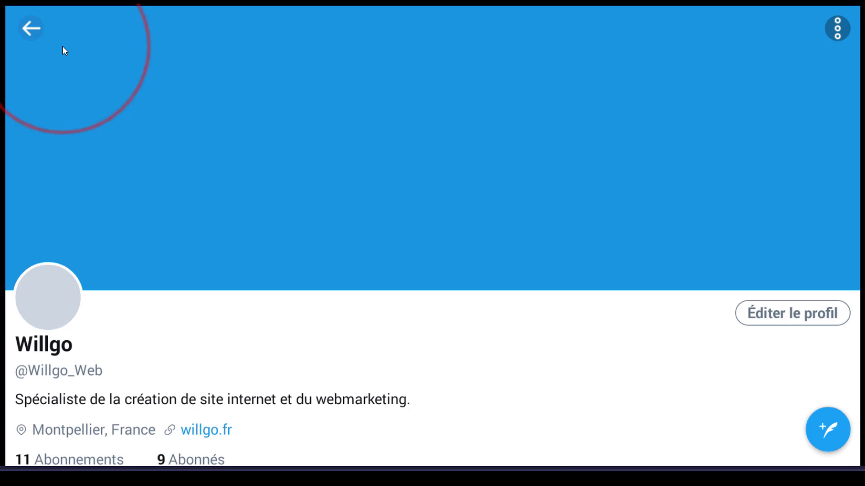
scroll(428, 316, "down", 15)
scroll(429, 309, "up", 5)
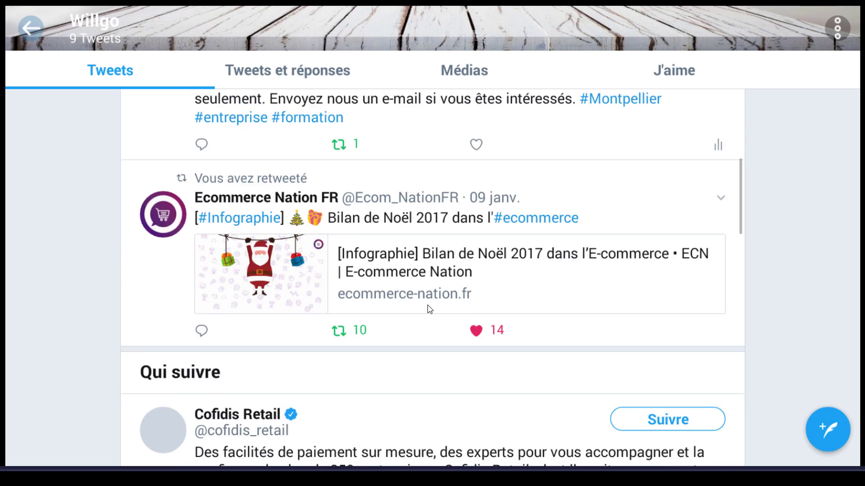
scroll(429, 309, "up", 5)
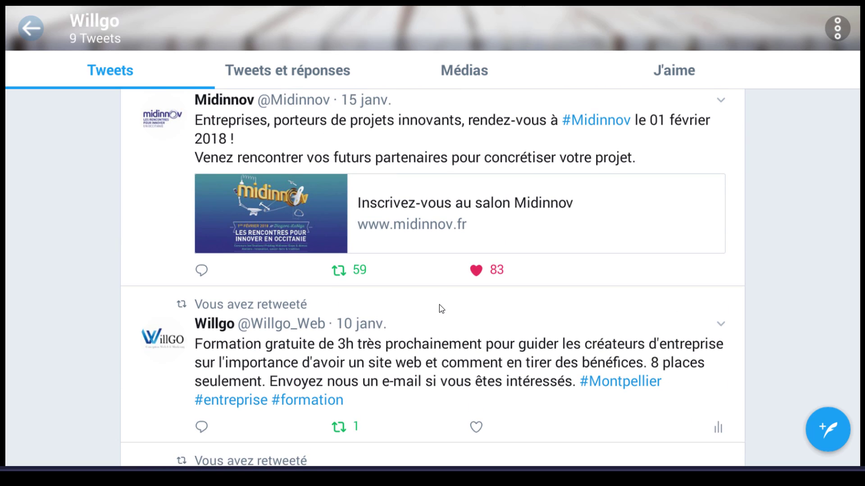
scroll(443, 307, "up", 10)
scroll(441, 310, "down", 5)
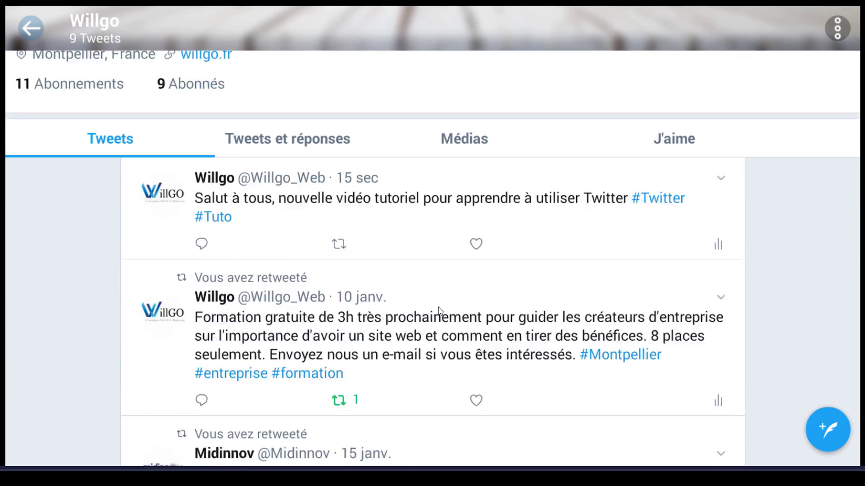
scroll(441, 311, "up", 5)
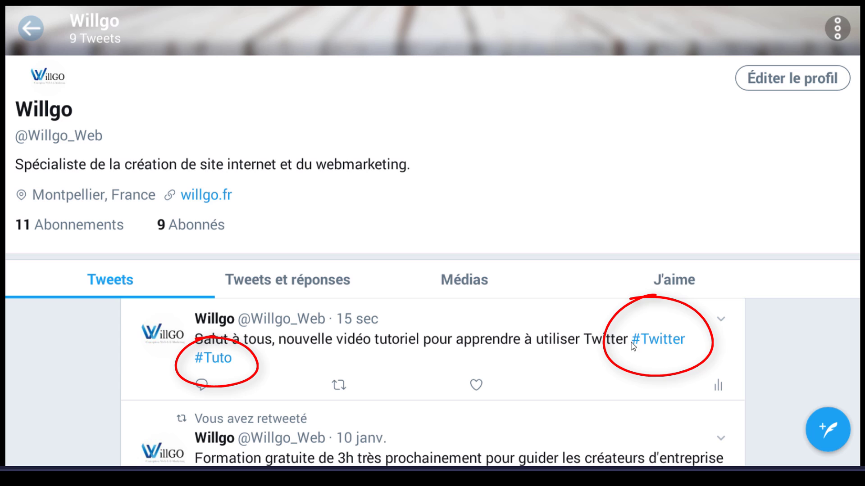
Open the #Twitter hashtag results and view the Récemment tab's latest tweets.
left_click(663, 343)
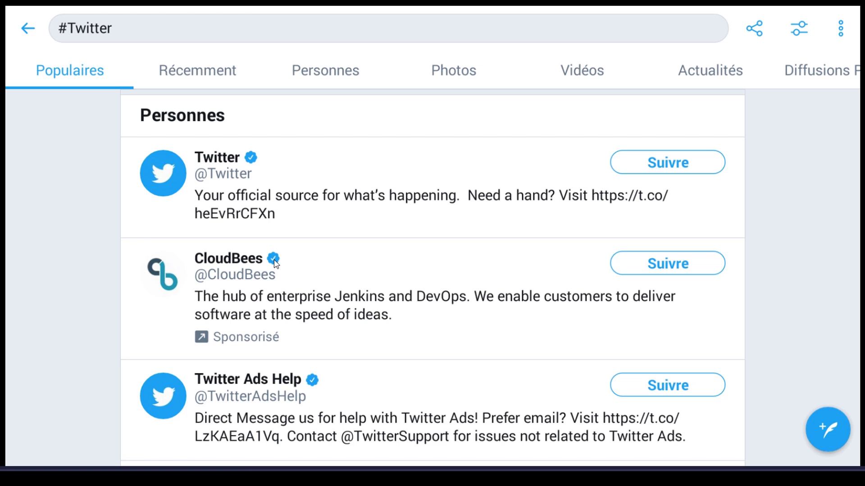
scroll(430, 304, "down", 10)
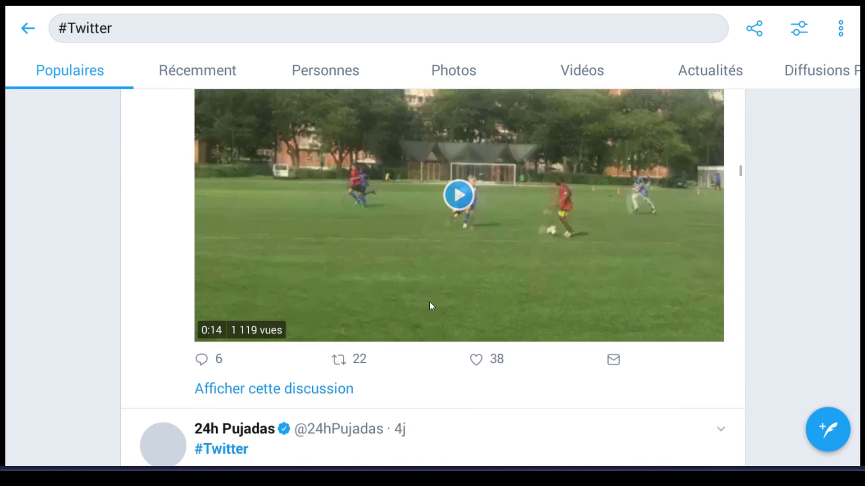
scroll(428, 301, "up", 10)
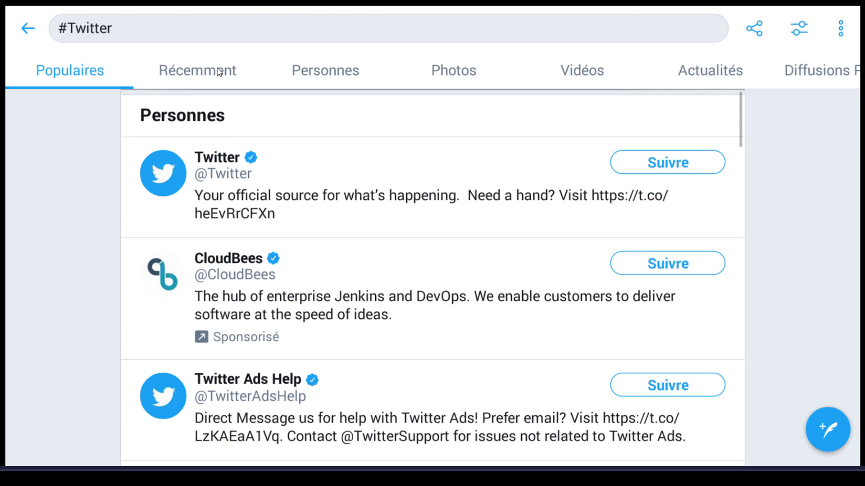
left_click(229, 80)
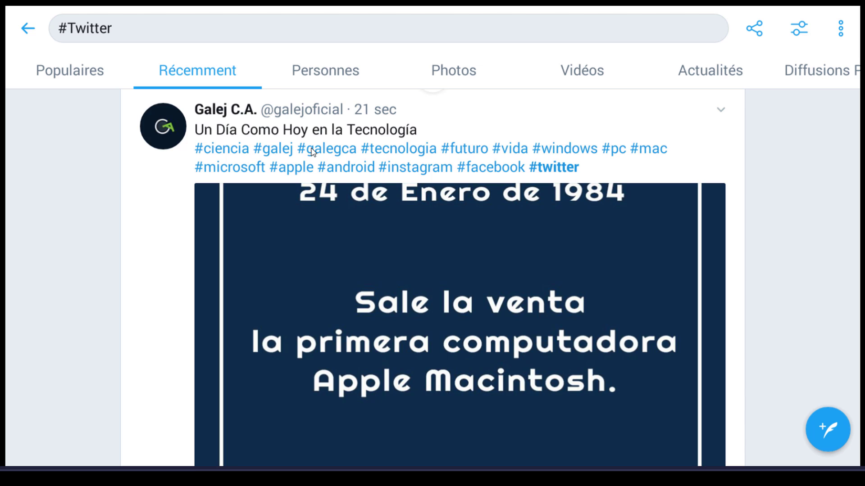
scroll(313, 151, "down", 10)
scroll(650, 292, "up", 6)
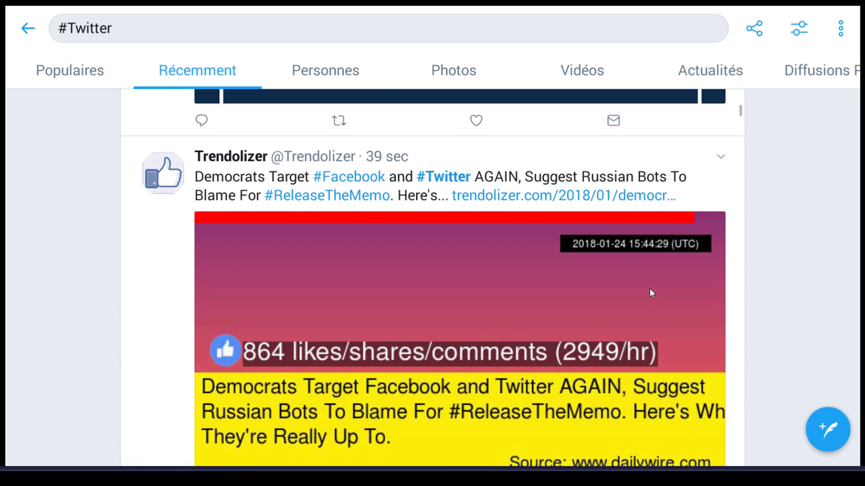
scroll(651, 293, "up", 2)
scroll(649, 271, "down", 8)
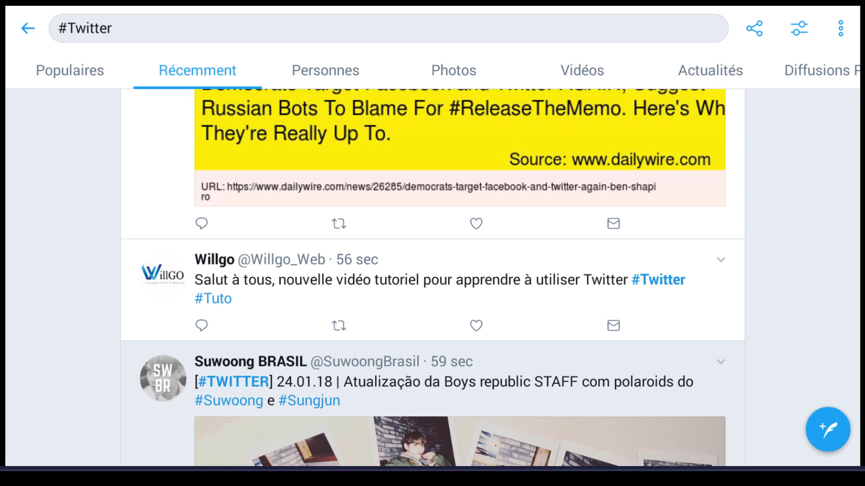
left_click(29, 29)
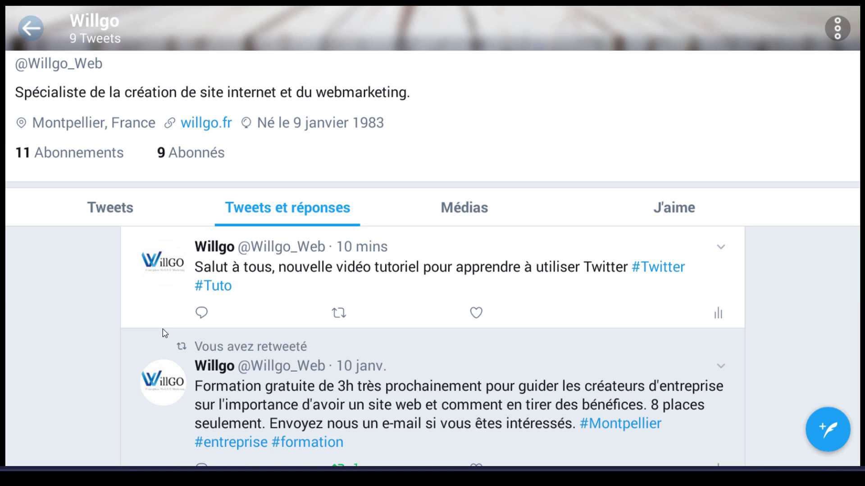
left_click(830, 438)
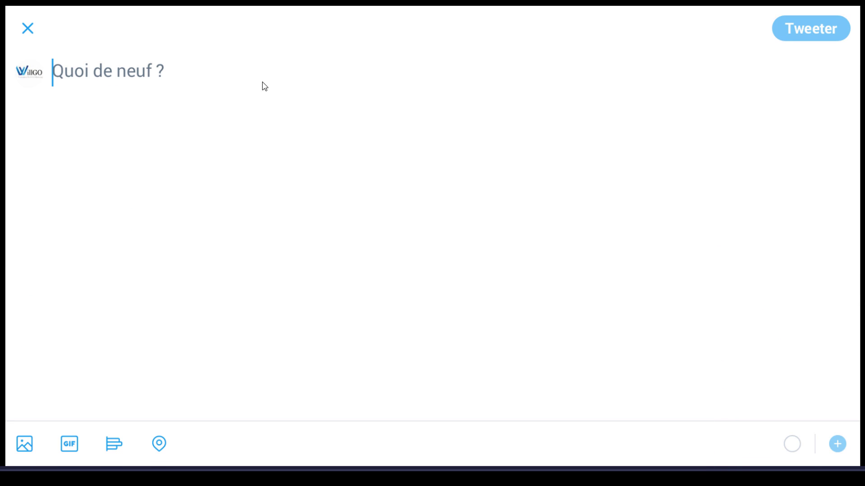
left_click(207, 75)
type("dans")
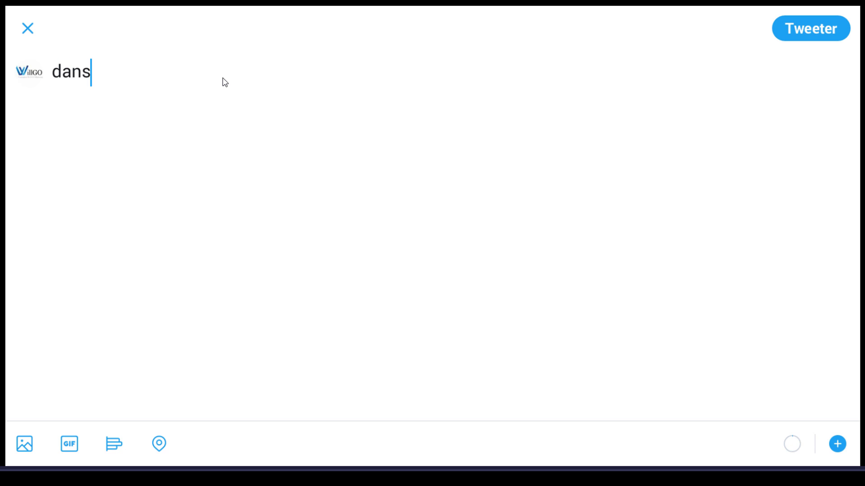
type(" ma nou")
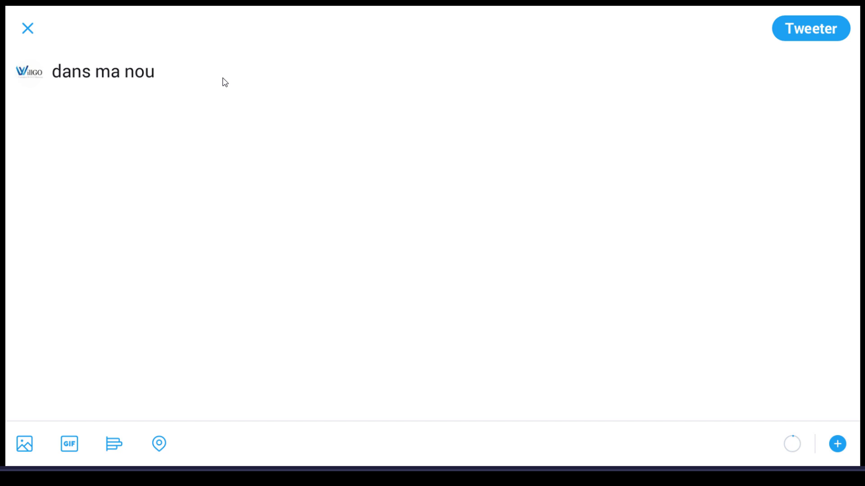
type("velle vidéo s")
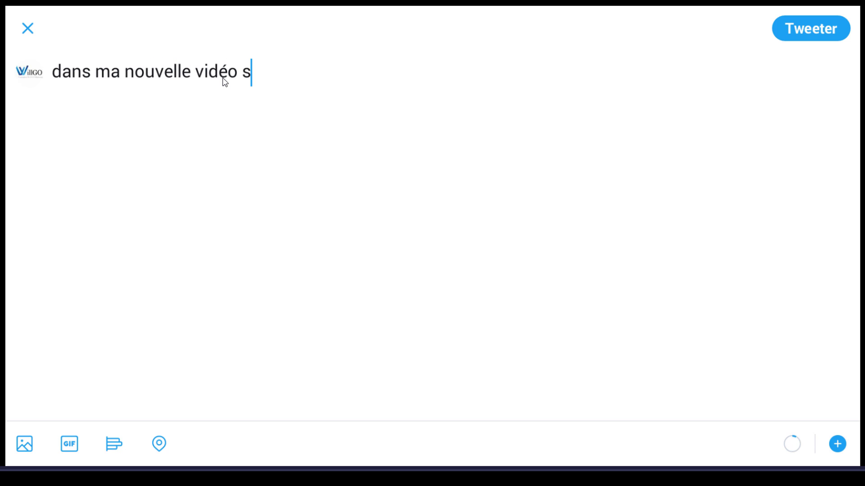
type("ur twit")
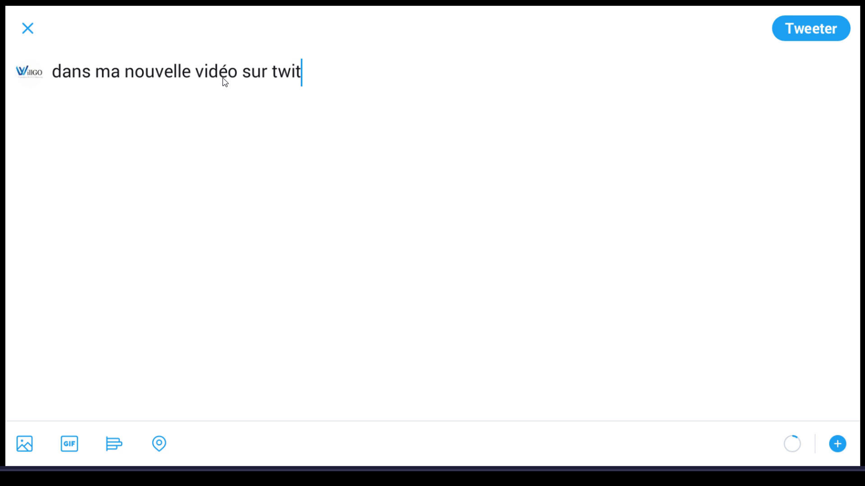
type("ter, je ")
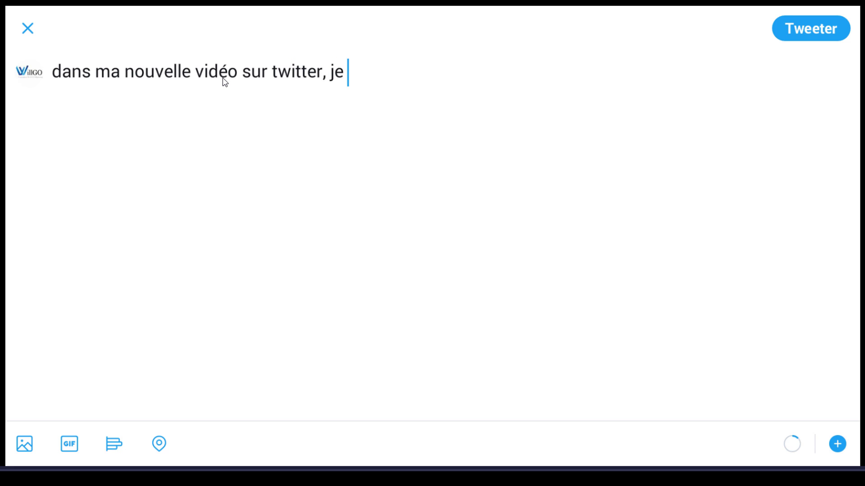
type("parle de vopus")
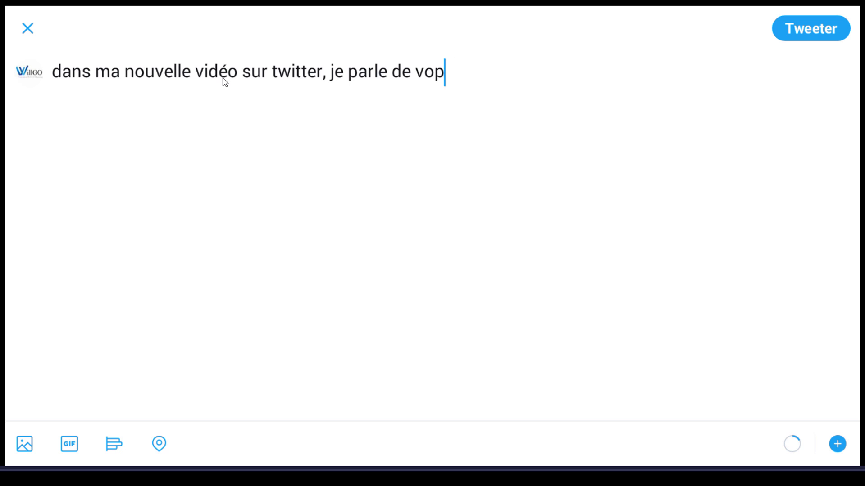
key("BackSpace")
key("BackSpace")
key("BackSpace")
type("us @")
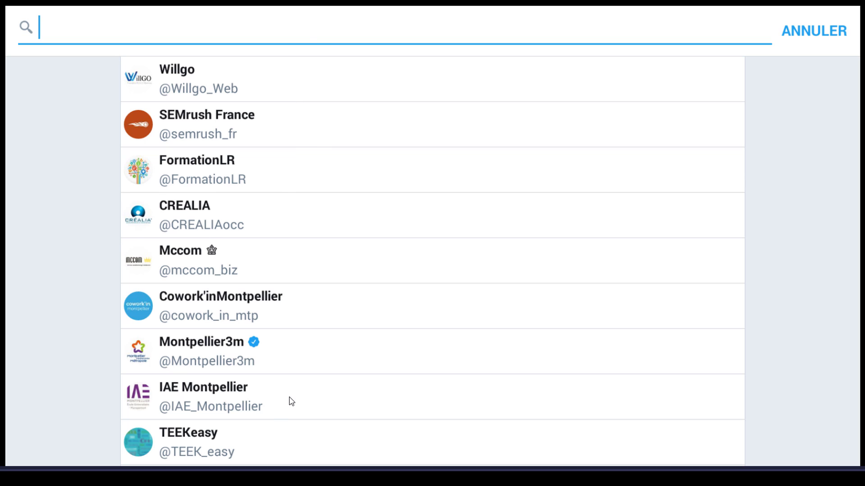
left_click(215, 121)
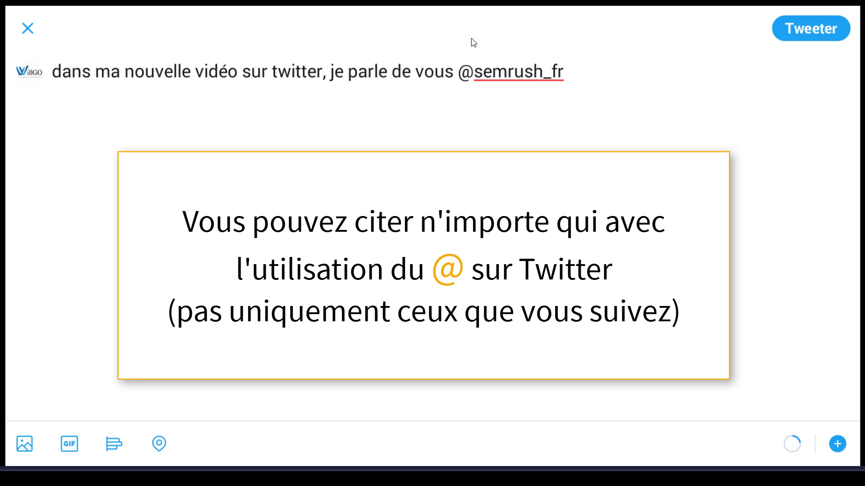
Post the SEMrush France mention tweet, then start a fresh empty tweet from the profile.
left_click(806, 31)
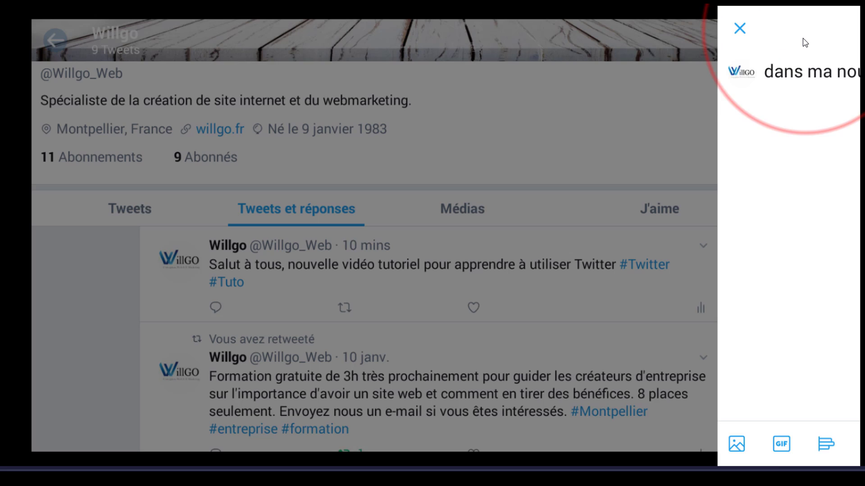
scroll(473, 278, "up", 5)
scroll(473, 278, "up", 2)
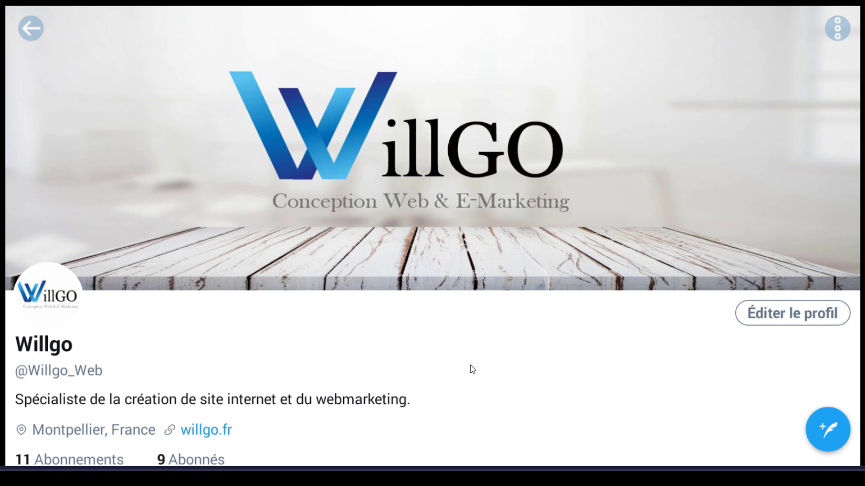
left_click(834, 424)
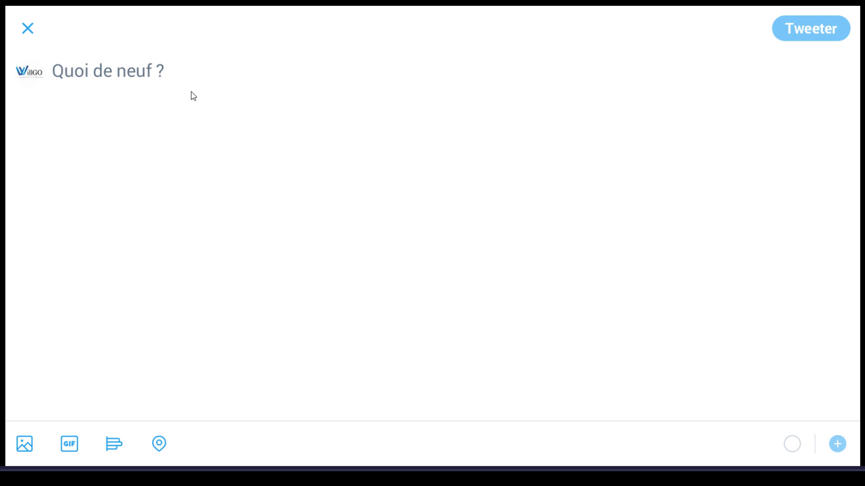
type("@")
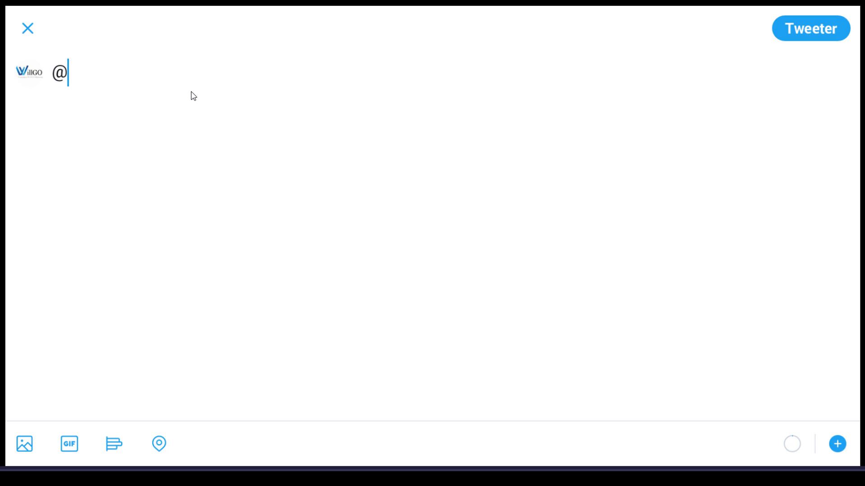
type("sem")
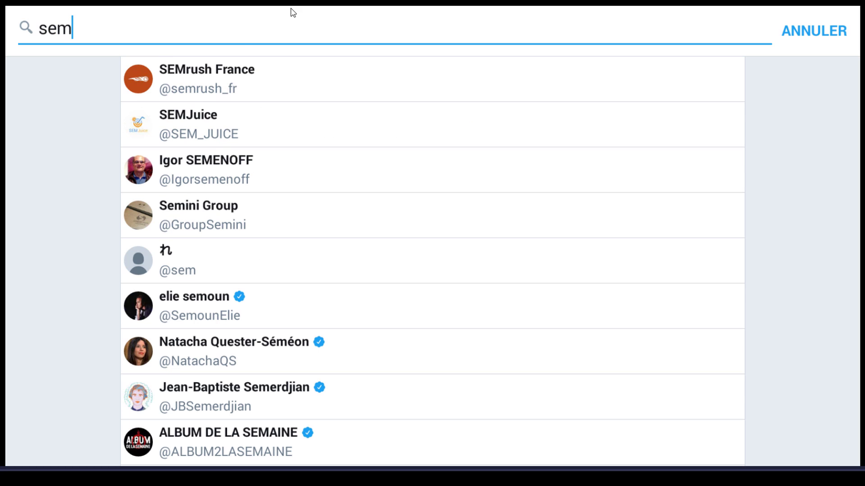
left_click(205, 74)
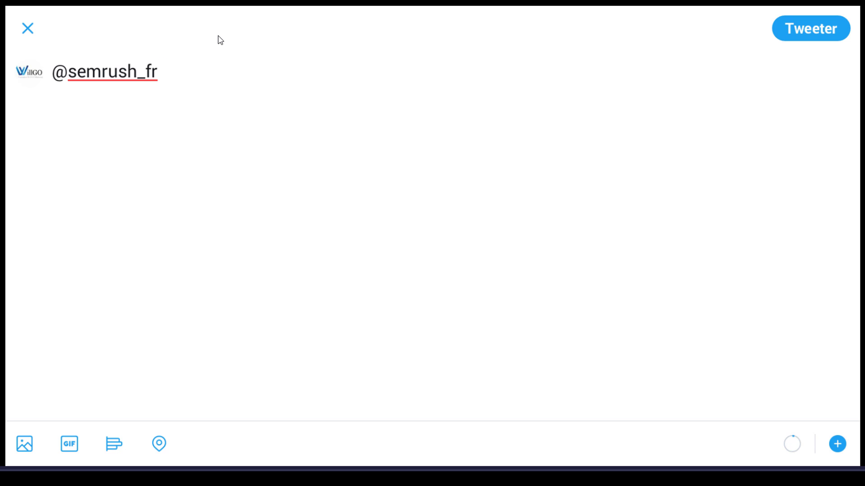
type("nouvelle")
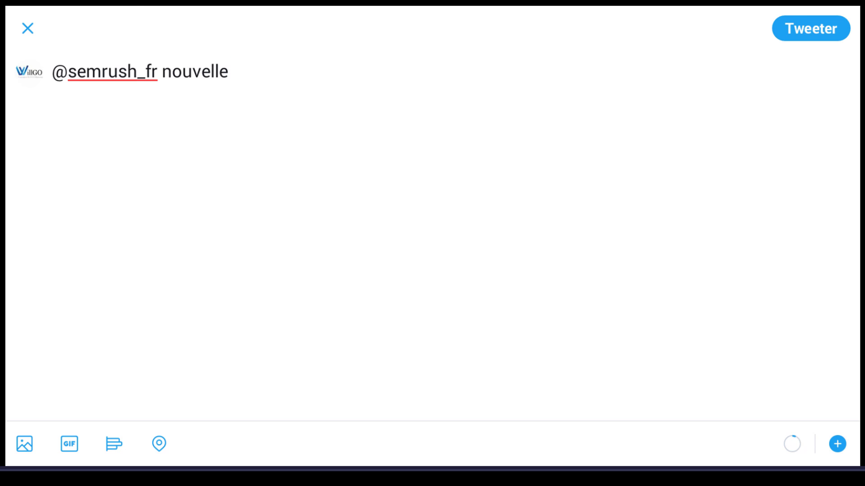
left_click(28, 29)
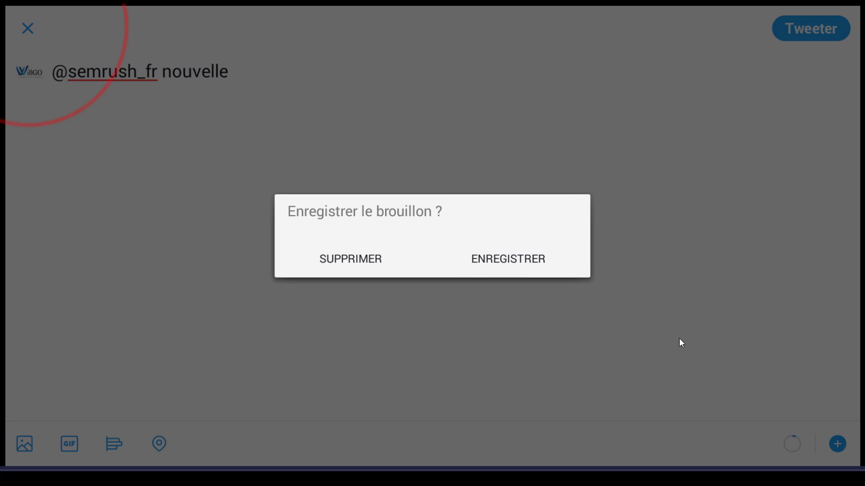
left_click(370, 260)
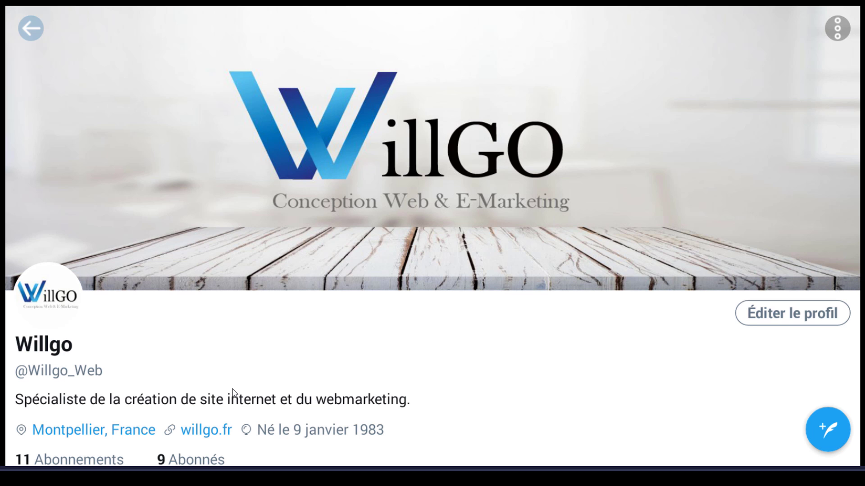
Scroll the home feed to the Ville de Montpellier photo tweet and open, then cancel, a reply to it.
left_click(31, 27)
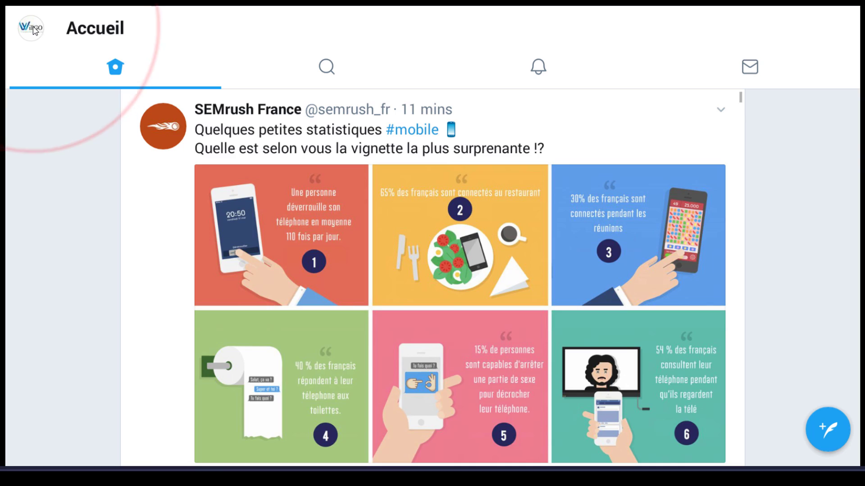
scroll(759, 295, "down", 15)
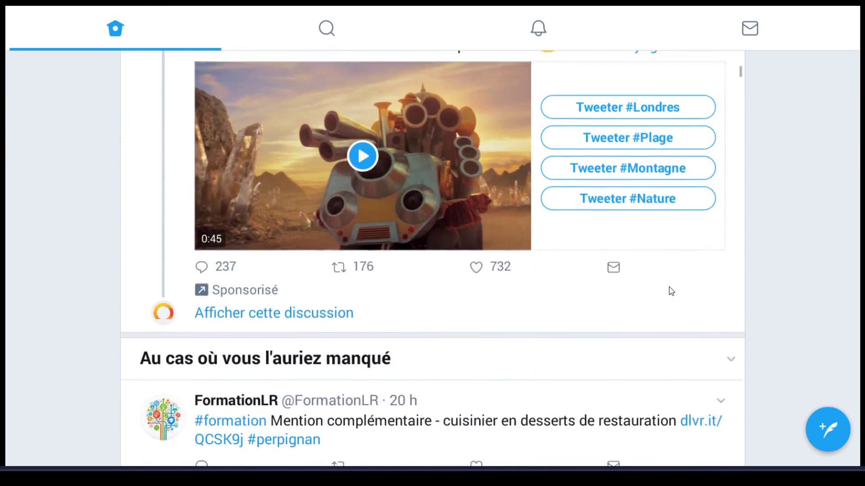
scroll(671, 291, "down", 15)
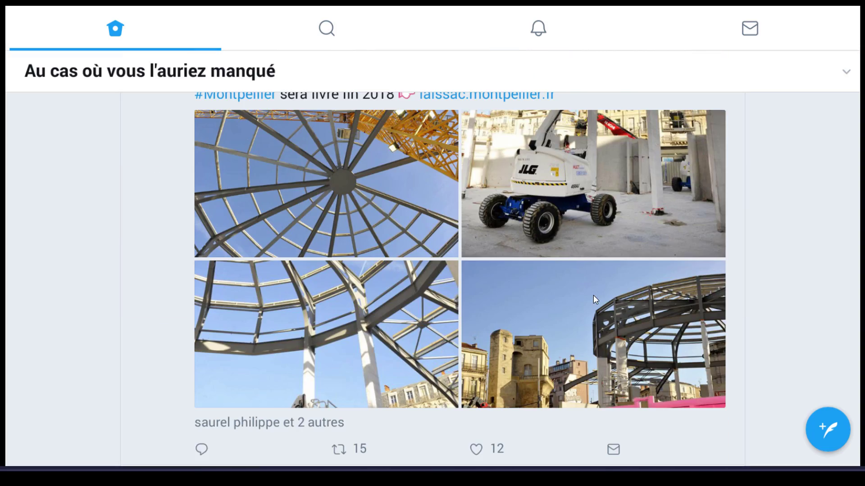
scroll(593, 295, "up", 5)
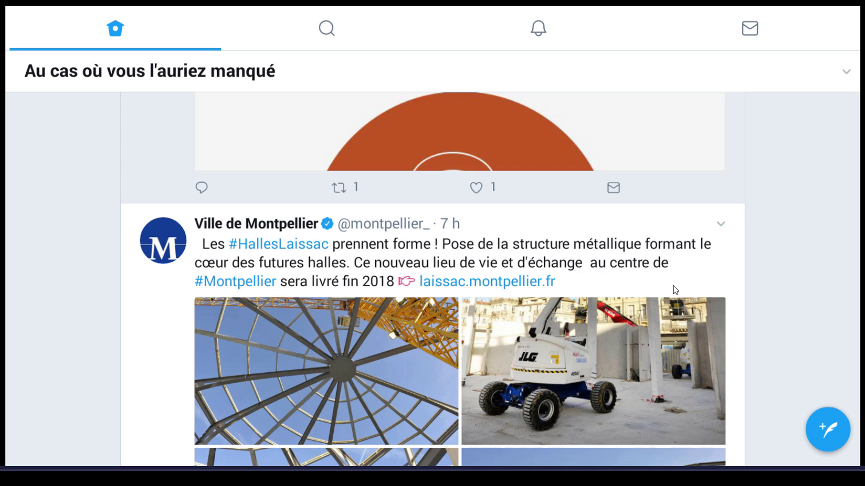
scroll(674, 290, "down", 3)
scroll(673, 291, "down", 1)
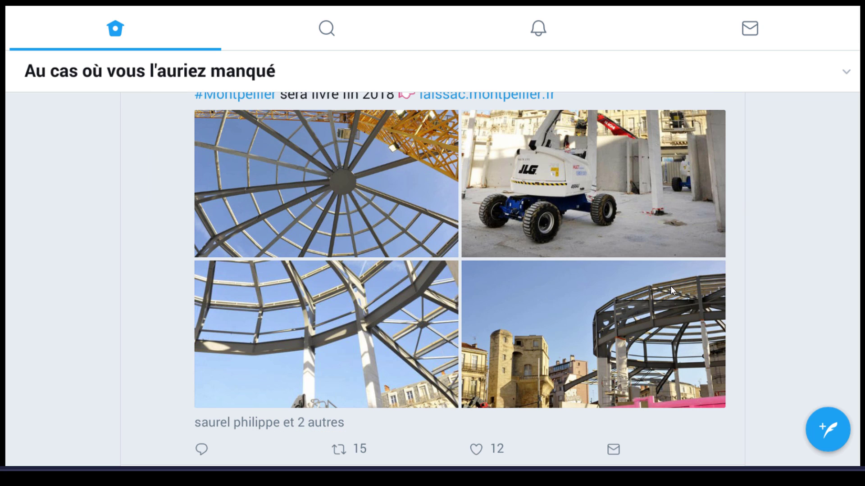
scroll(669, 287, "down", 3)
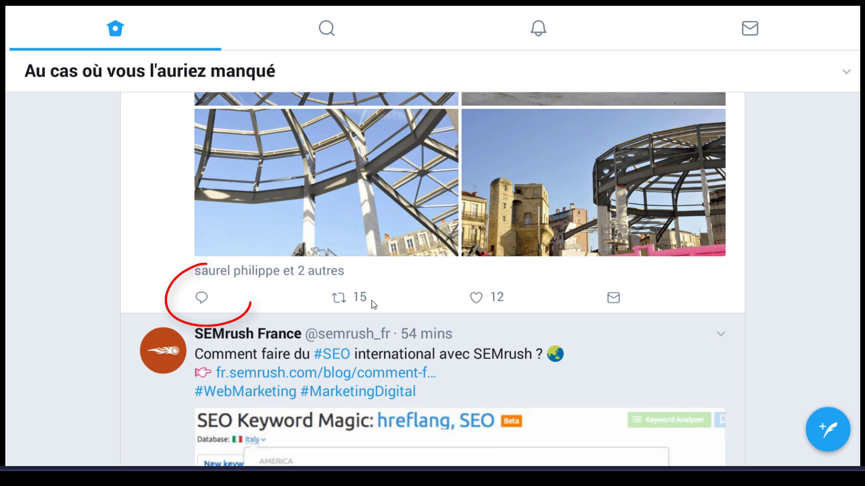
left_click(204, 300)
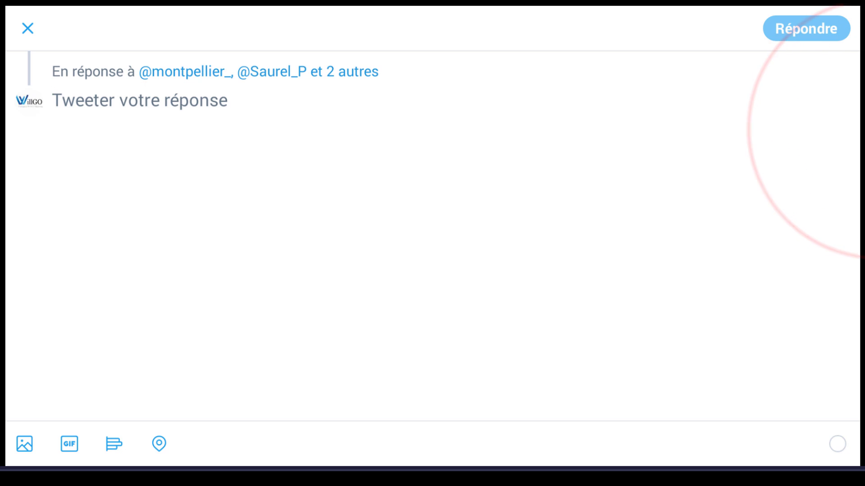
left_click(28, 29)
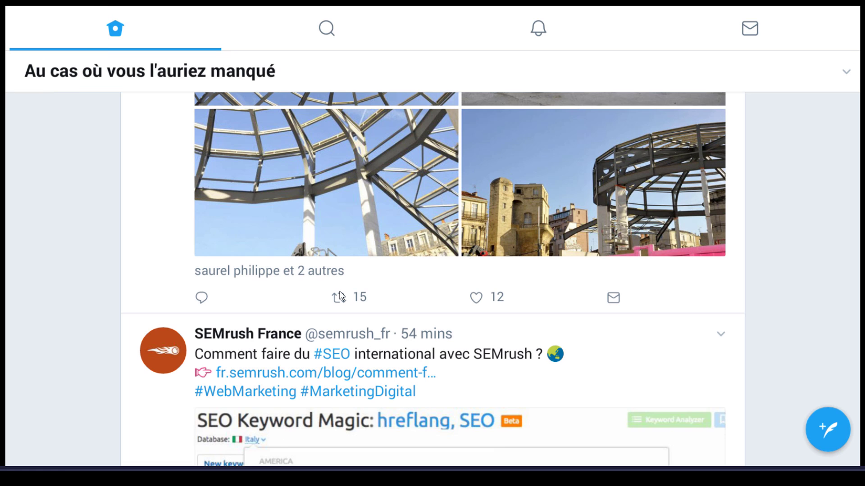
left_click(339, 298)
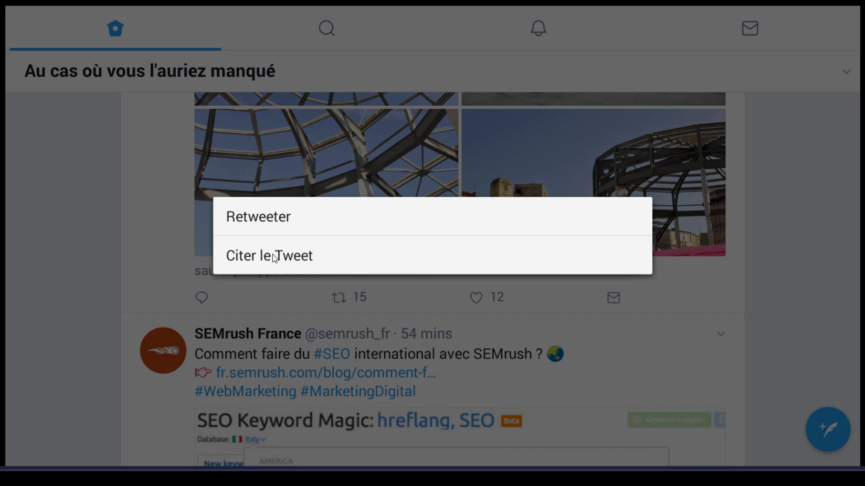
left_click(256, 260)
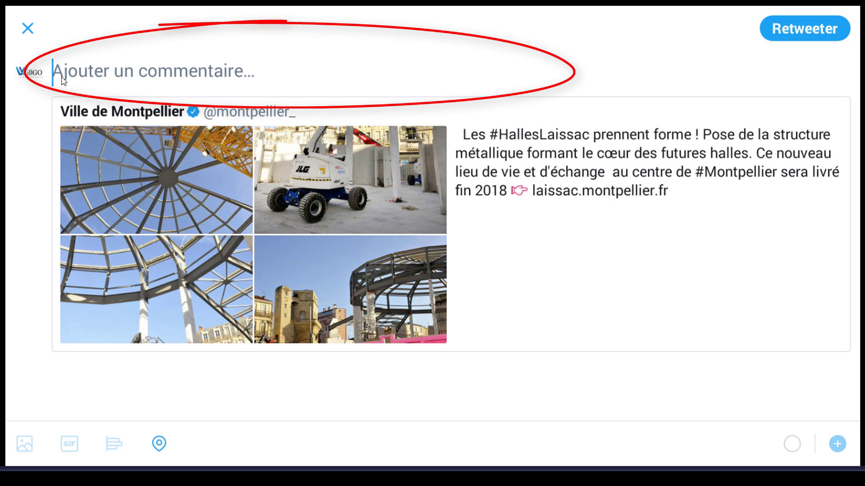
left_click(28, 29)
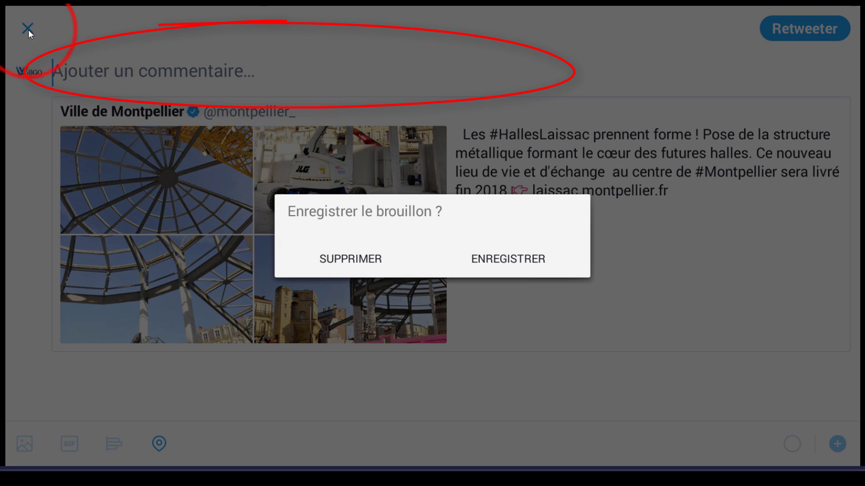
left_click(343, 261)
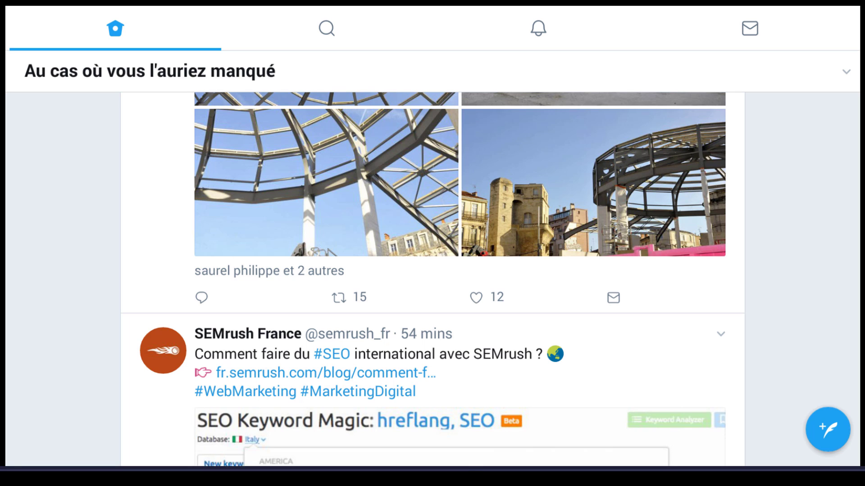
Browse the Search page's trends, recent searches and popular articles, then show the notifications list.
left_click(326, 29)
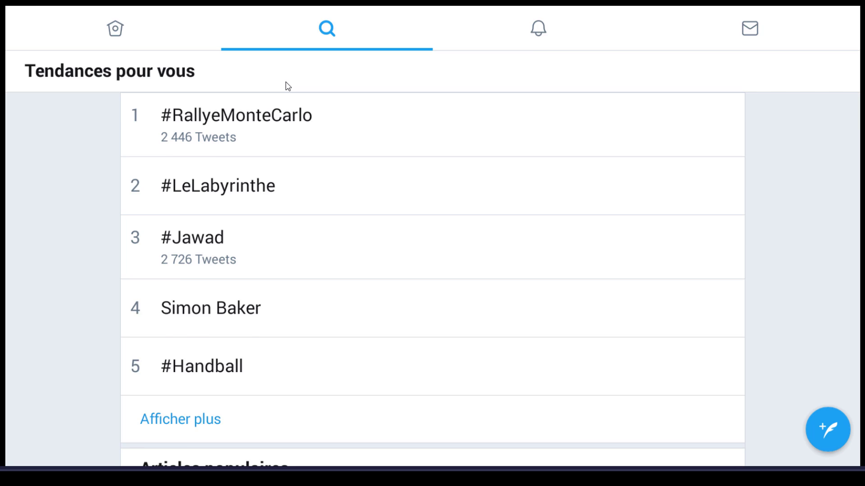
scroll(288, 85, "up", 1)
left_click(243, 34)
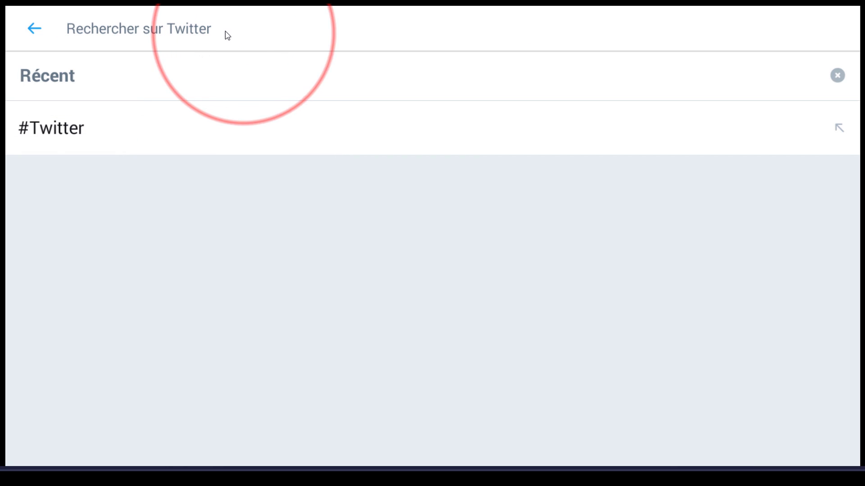
left_click(34, 29)
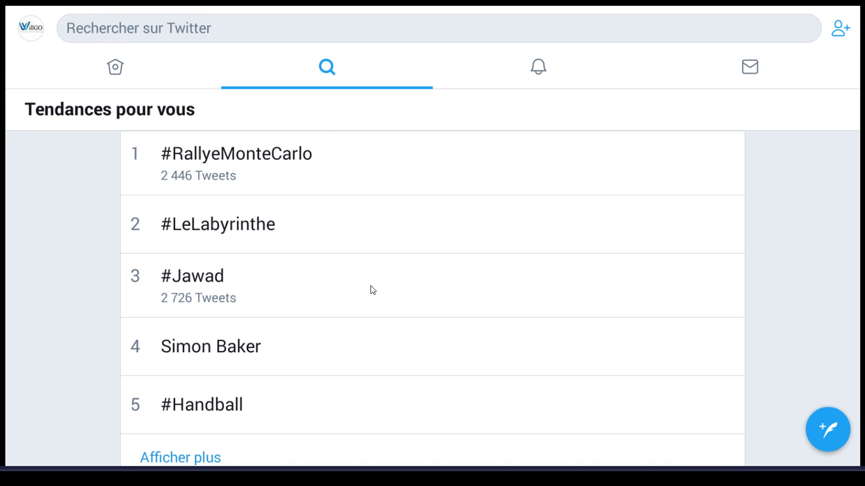
scroll(413, 208, "down", 10)
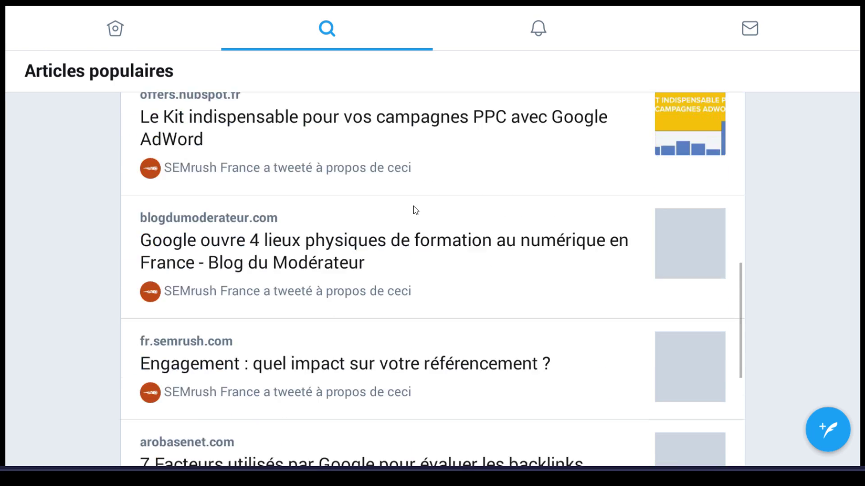
scroll(393, 202, "up", 10)
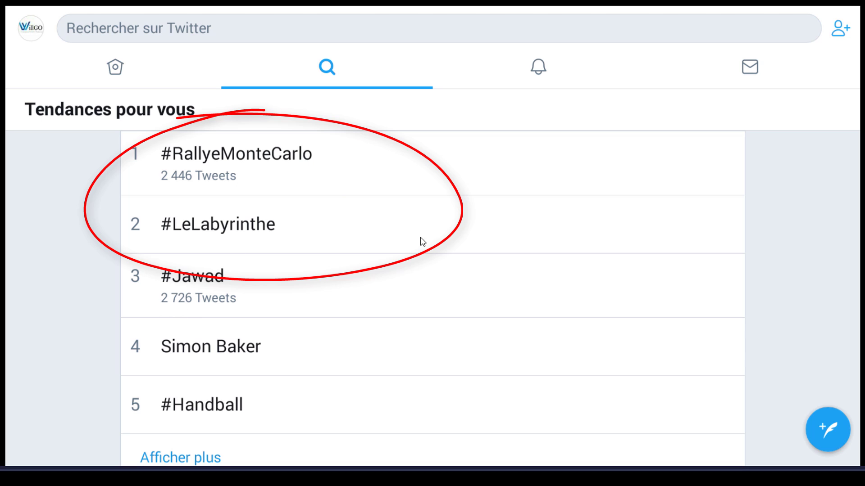
left_click(539, 67)
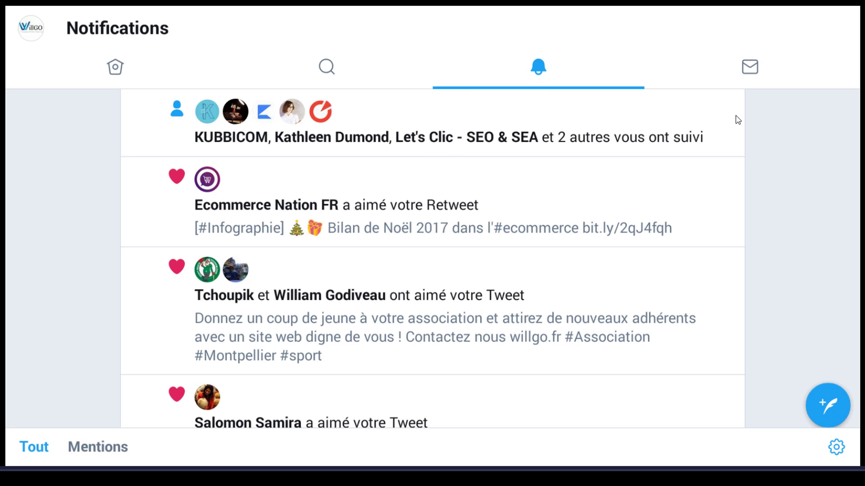
Glance at the direct messages, then return to the Accueil feed.
left_click(757, 70)
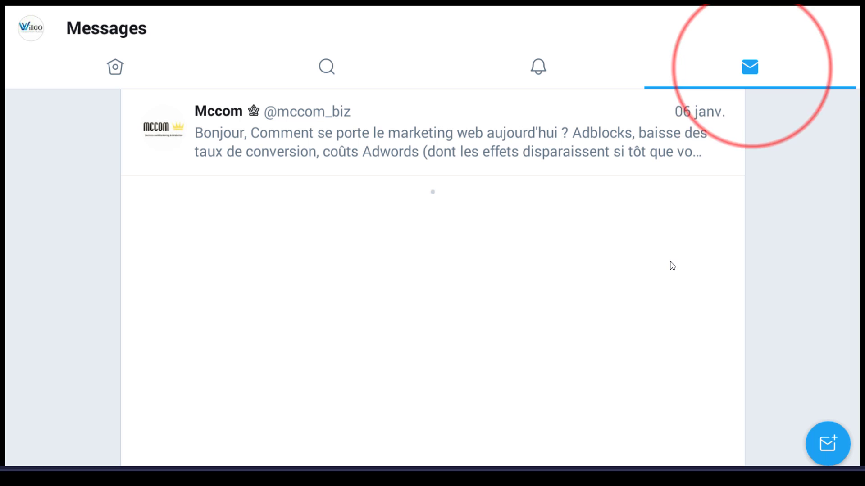
left_click(132, 70)
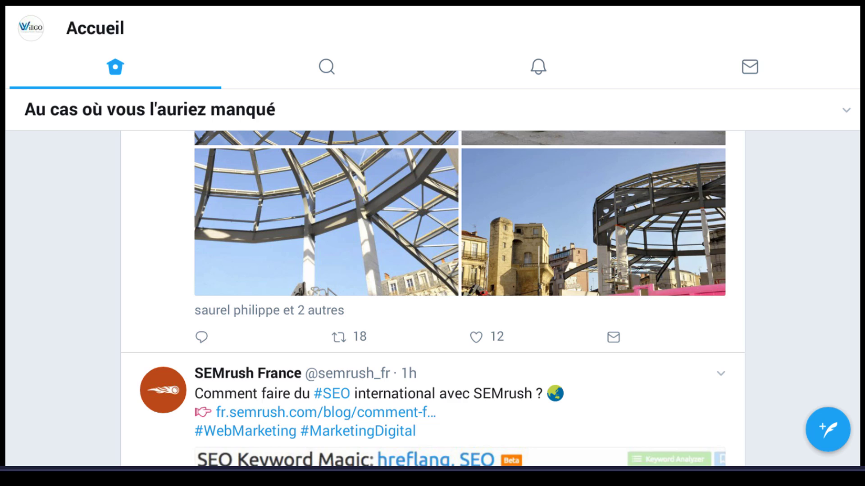
Open the Willgo profile page from the account side panel.
scroll(103, 155, "up", 10)
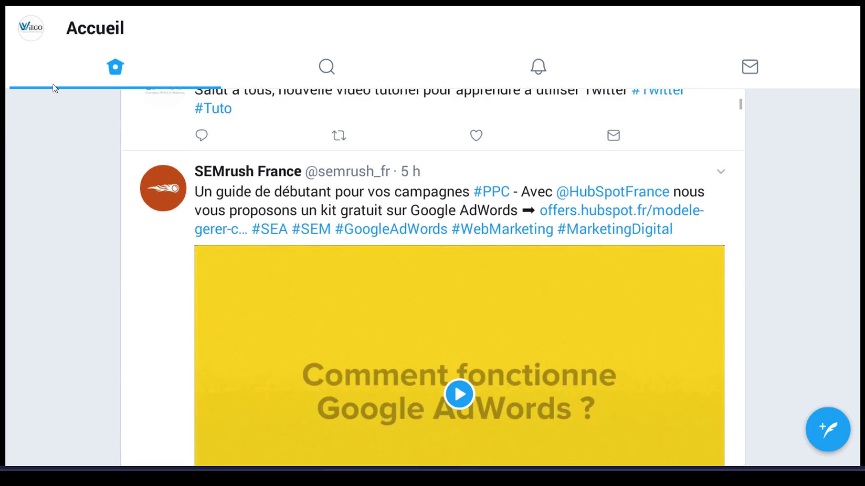
left_click(28, 26)
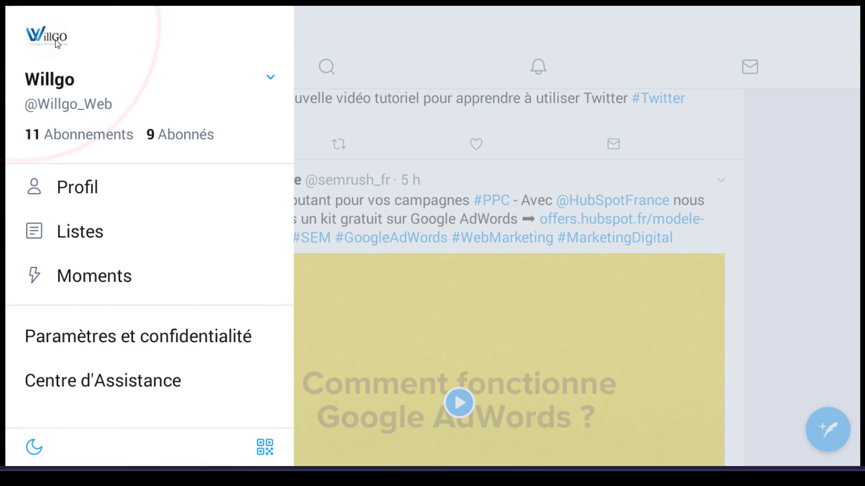
left_click(54, 40)
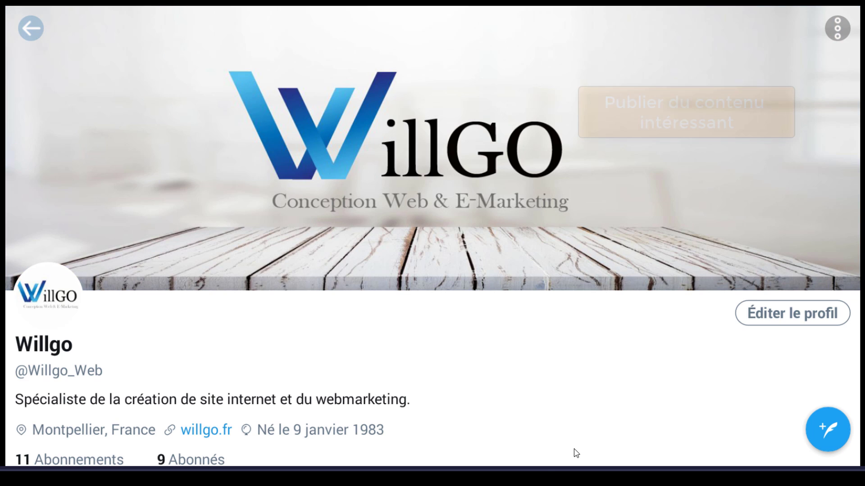